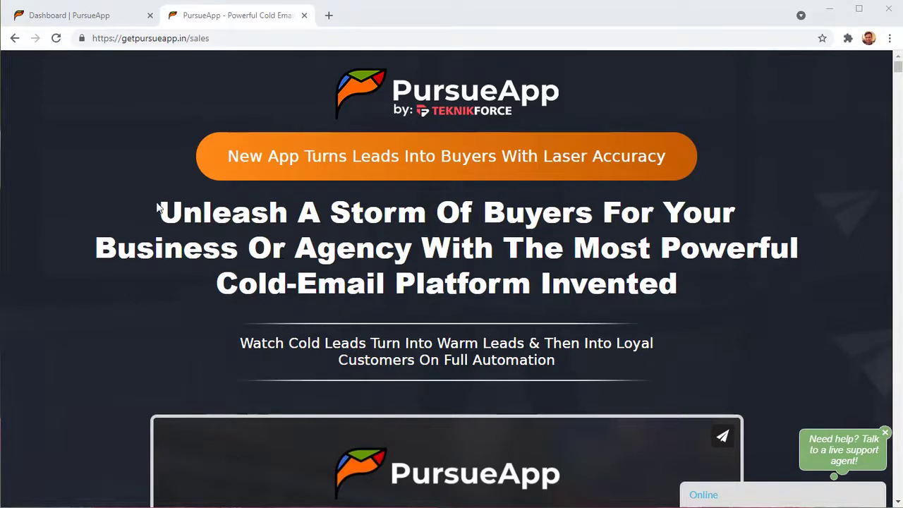
Highlight the hero headline and its 'Cold-Email' words, then scroll to the orange Unlock section
click(170, 219)
mouse_move(169, 219)
mouse_down()
mouse_move(659, 211)
mouse_move(320, 284)
mouse_move(412, 248)
mouse_up()
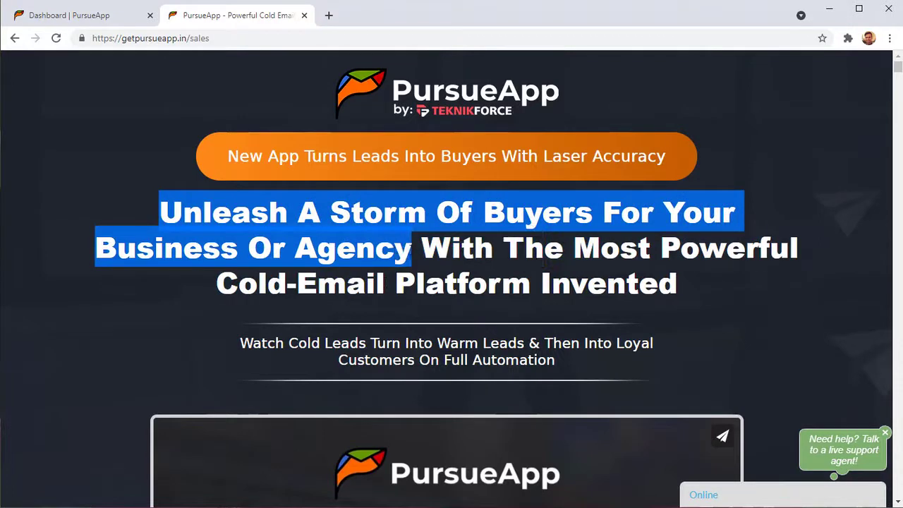
click(350, 285)
drag(217, 285, 387, 284)
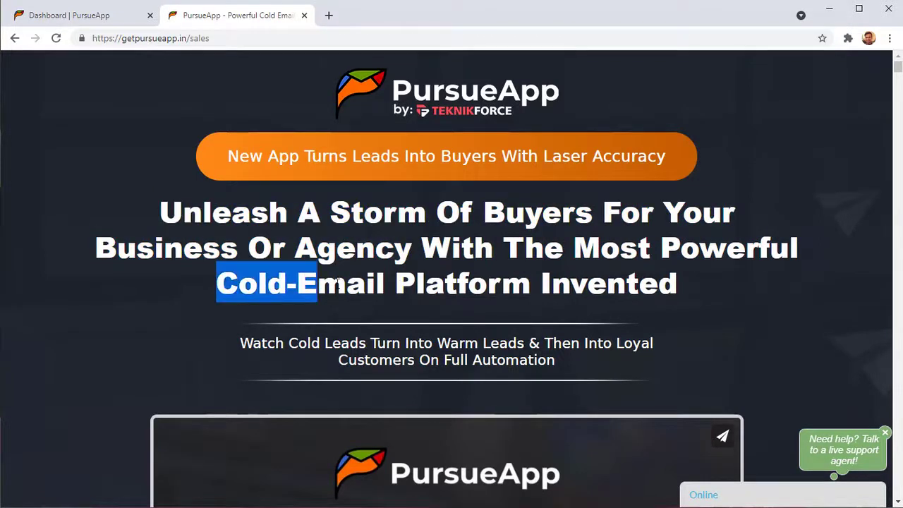
scroll(775, 364, down, 10)
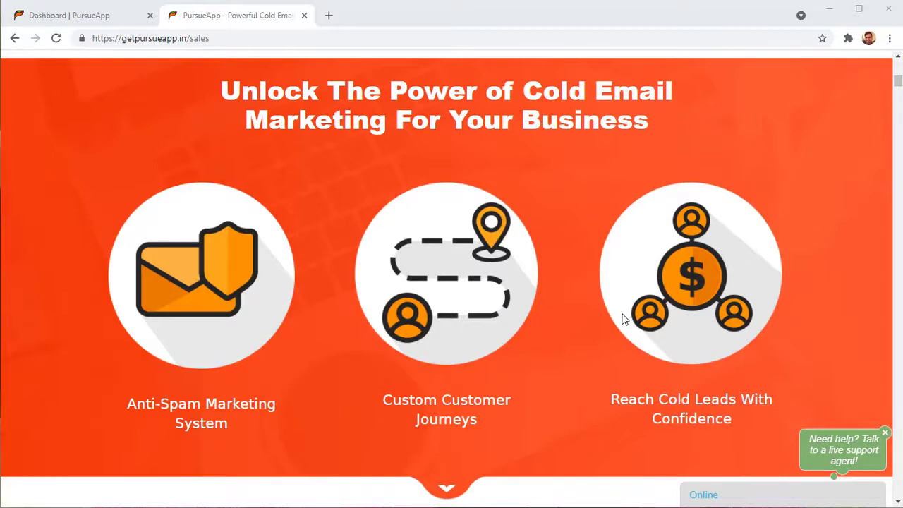
Scroll through sections 01–03 to the niches section showing Agencies, Real Estate Brokers and Designers
scroll(806, 351, down, 5)
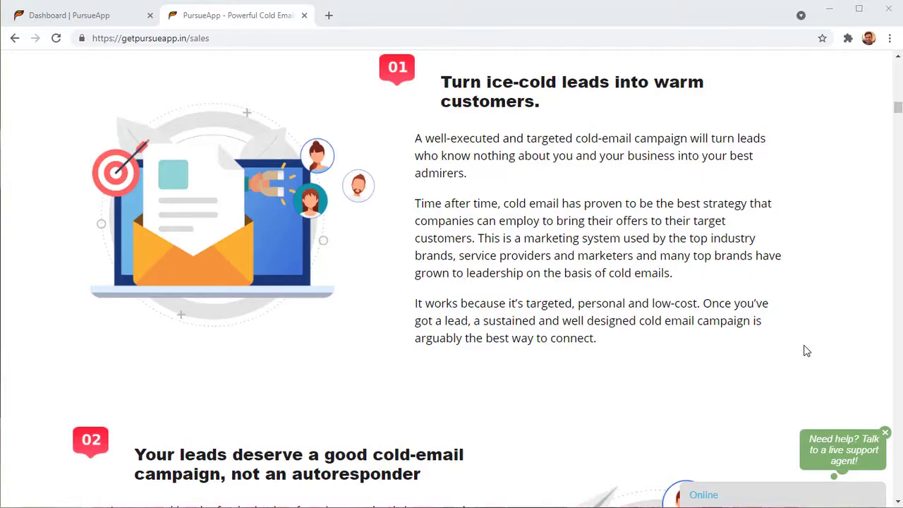
scroll(806, 351, down, 3)
scroll(772, 330, down, 2)
scroll(772, 329, down, 1)
scroll(776, 332, down, 2)
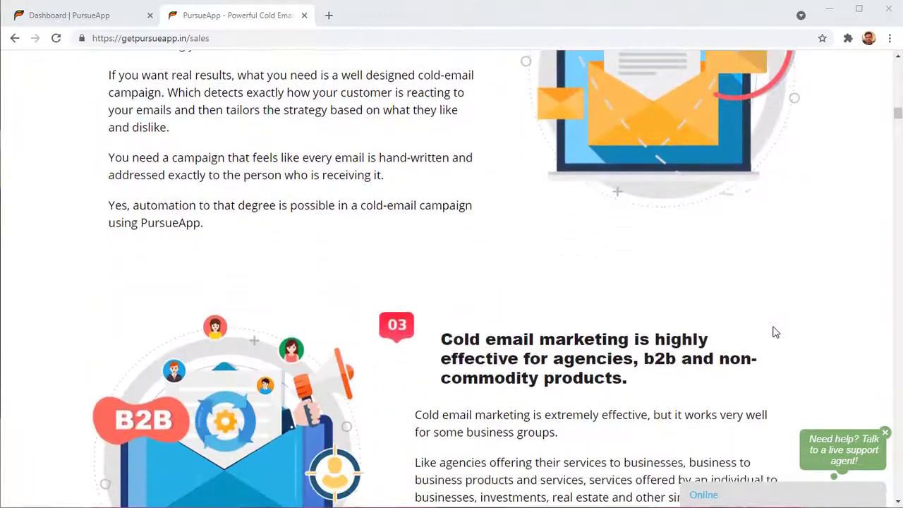
scroll(776, 332, down, 3)
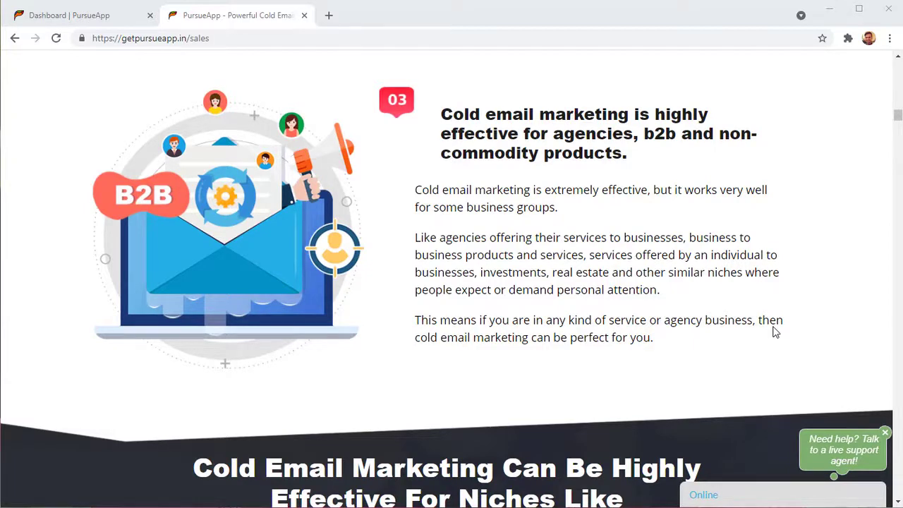
scroll(774, 330, down, 2)
scroll(456, 347, up, 5)
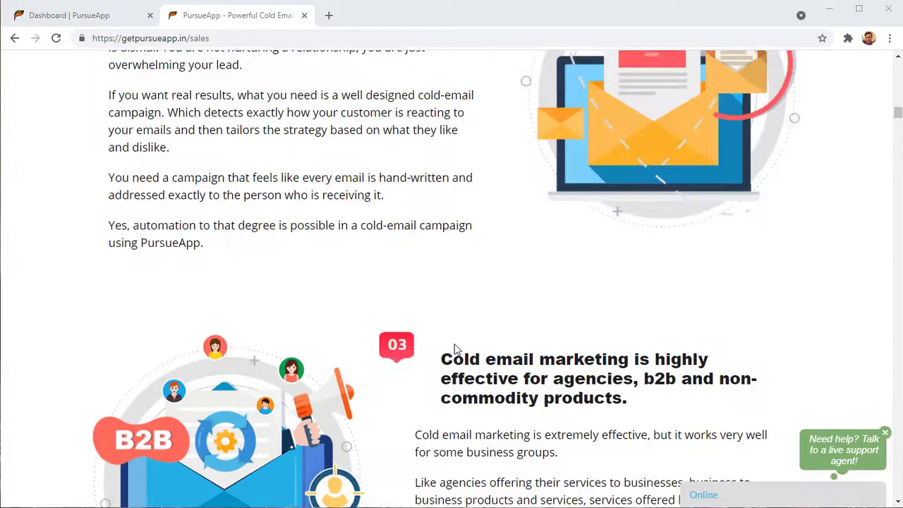
scroll(455, 348, up, 1)
scroll(455, 349, up, 1)
scroll(455, 349, up, 1)
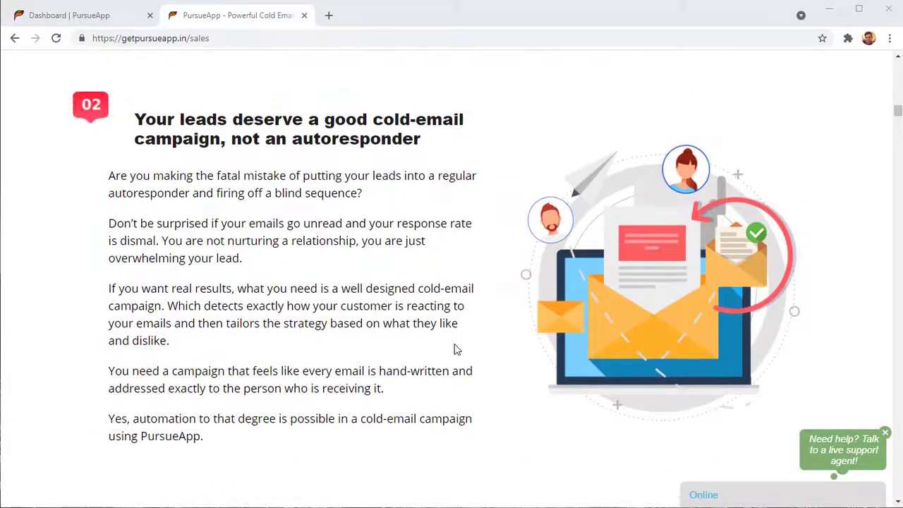
scroll(455, 349, down, 2)
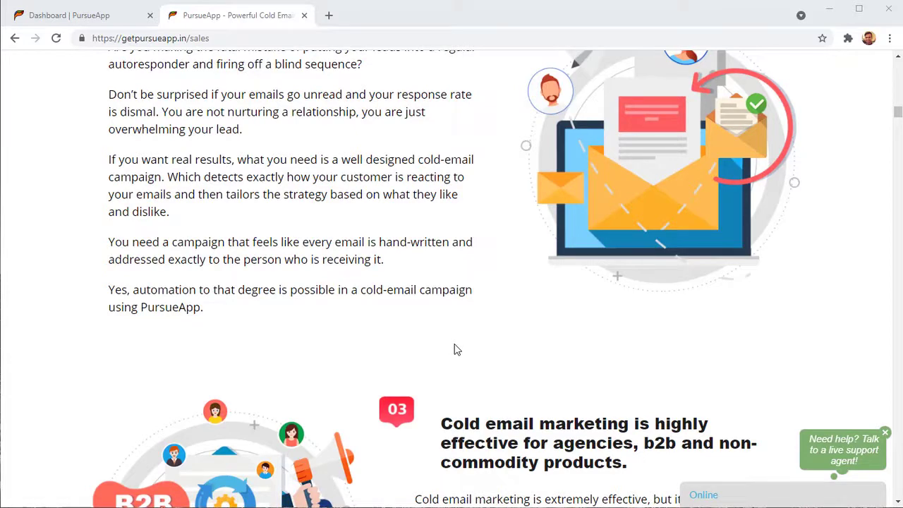
scroll(455, 349, down, 1)
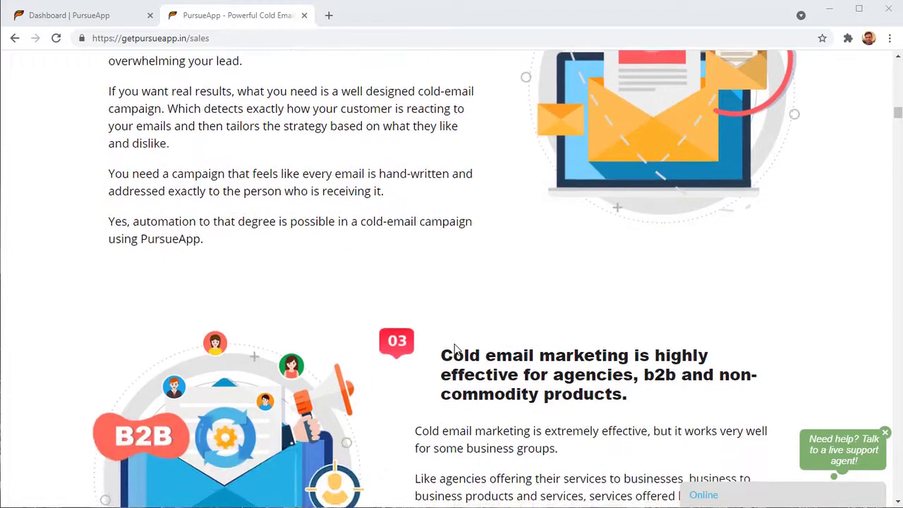
scroll(455, 349, down, 1)
scroll(455, 349, down, 1)
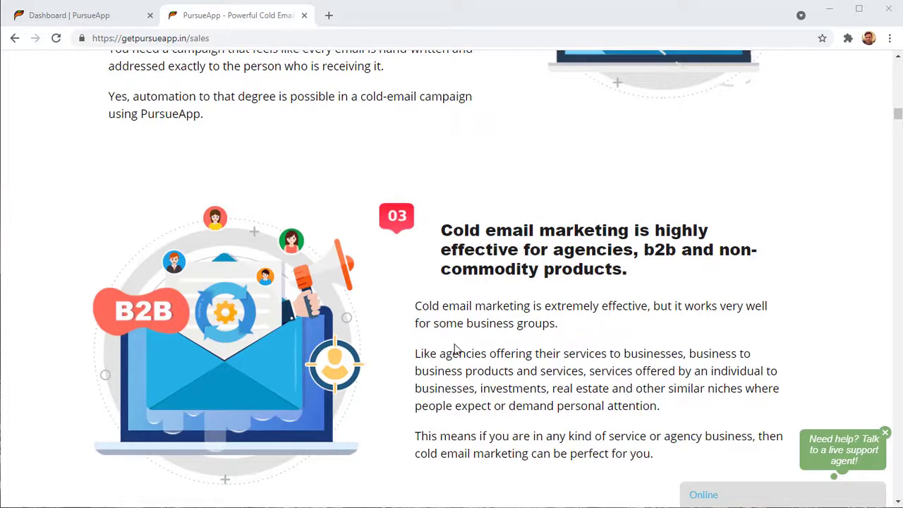
scroll(455, 349, down, 1)
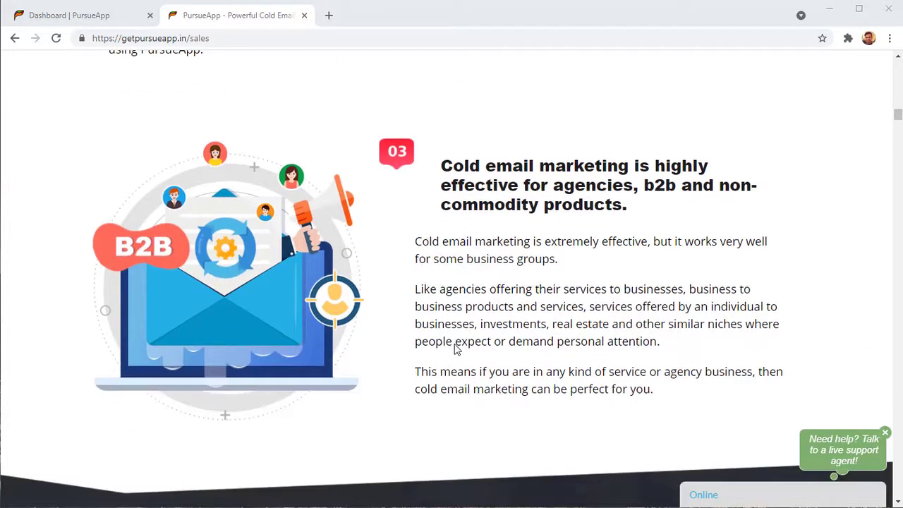
scroll(513, 190, down, 1)
scroll(513, 190, down, 2)
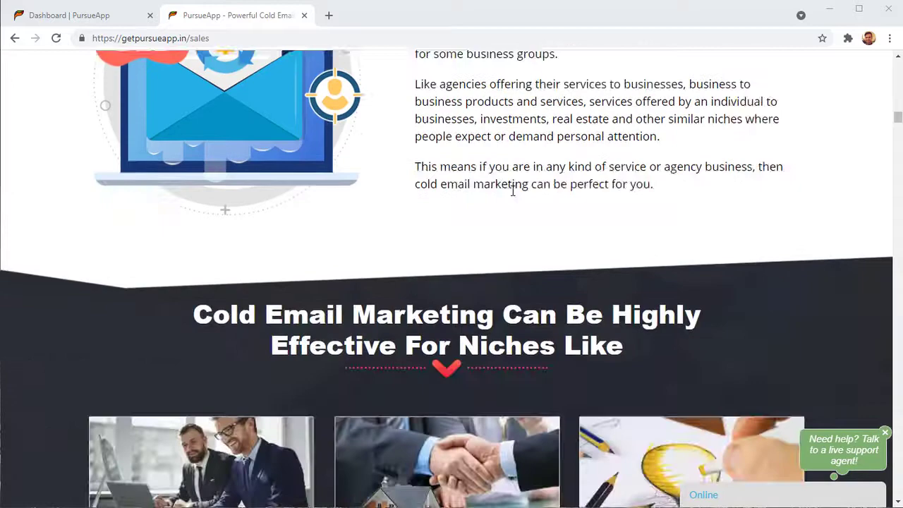
scroll(513, 191, down, 1)
scroll(513, 190, down, 2)
scroll(630, 244, up, 2)
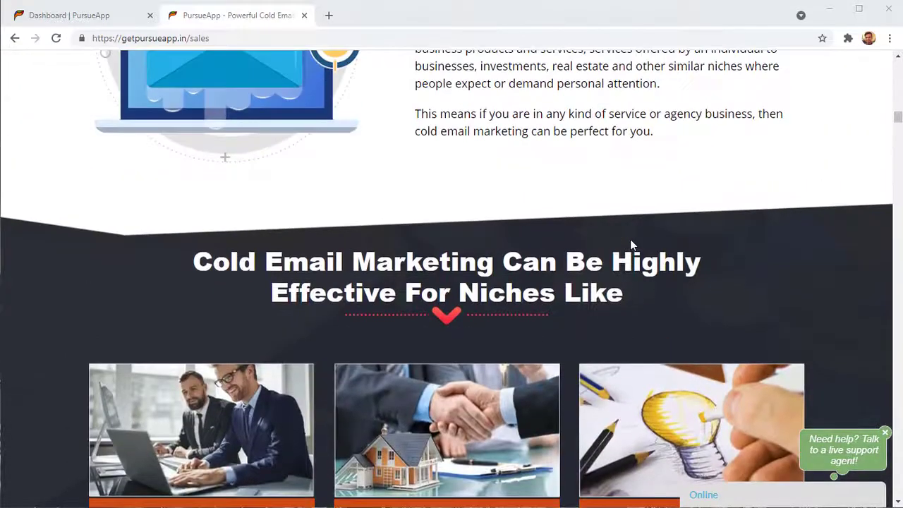
scroll(631, 242, down, 3)
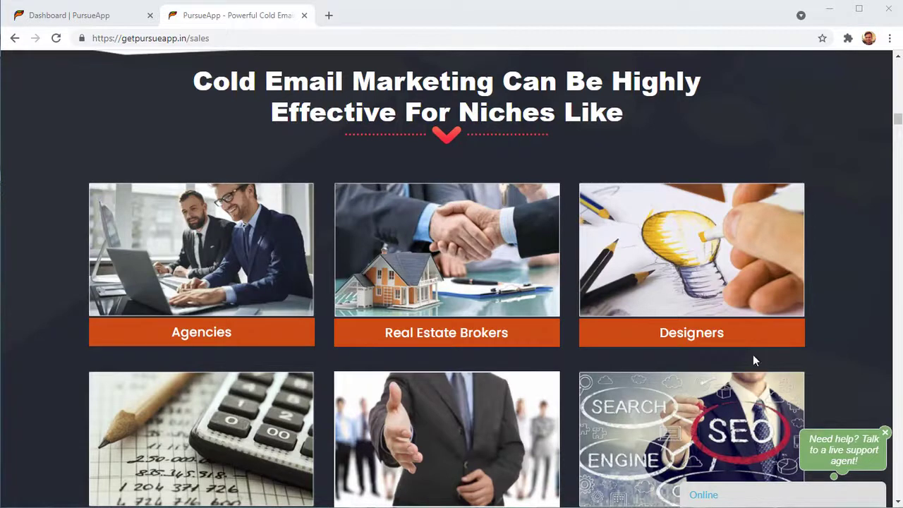
Scroll past the niche card grid to the statistics section with the 15-22% and 12.6% cards
scroll(342, 364, down, 1)
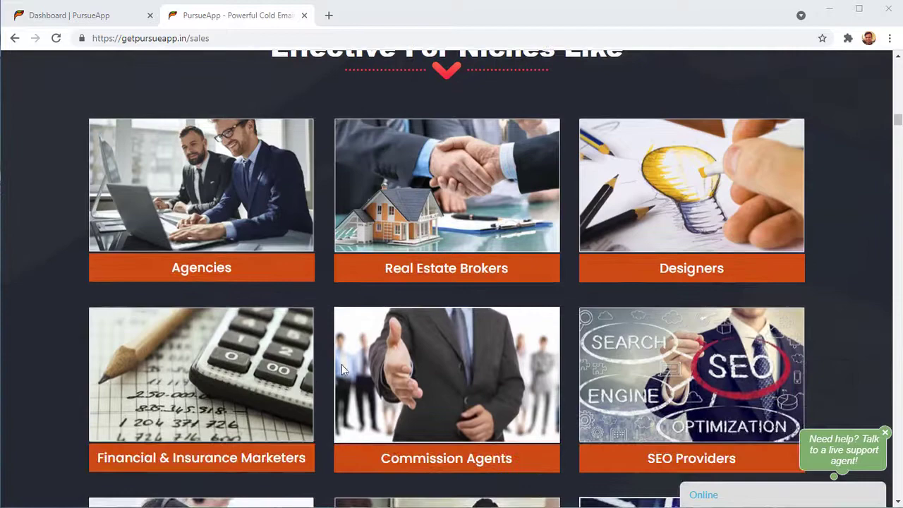
scroll(395, 325, down, 1)
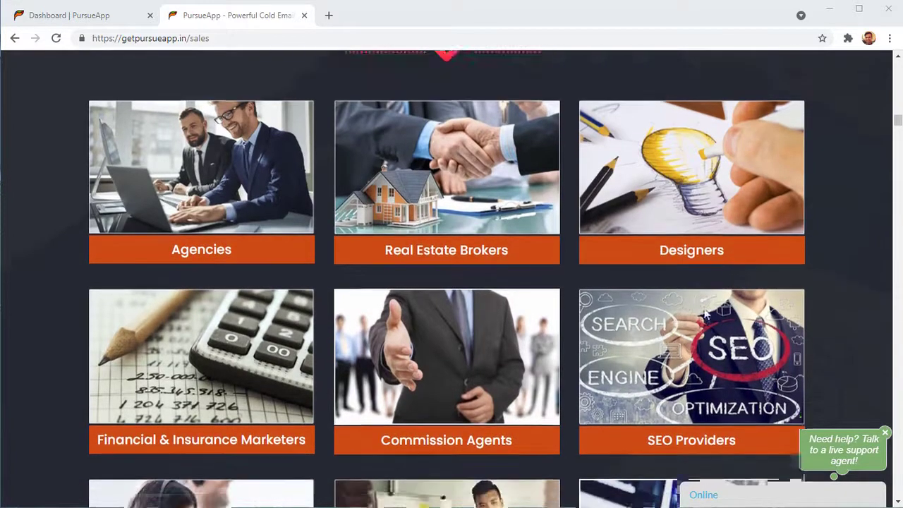
scroll(189, 361, down, 1)
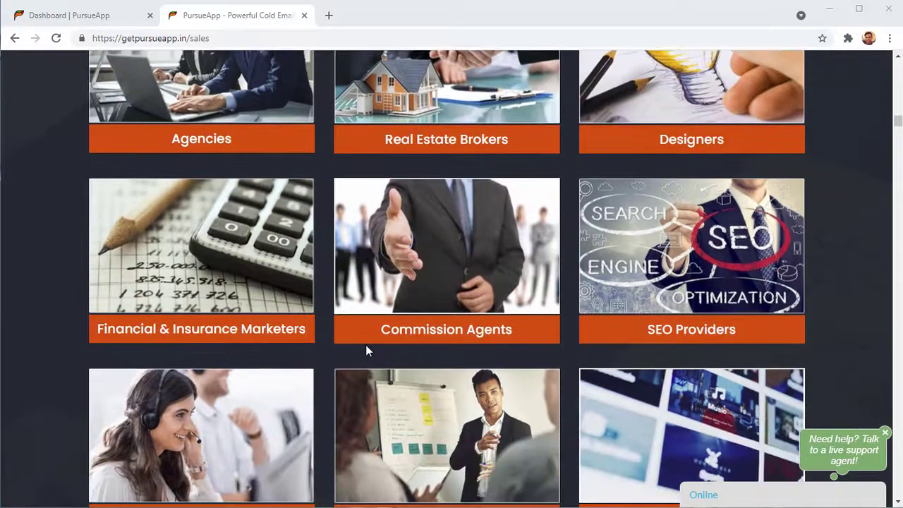
scroll(395, 346, down, 1)
scroll(555, 337, down, 1)
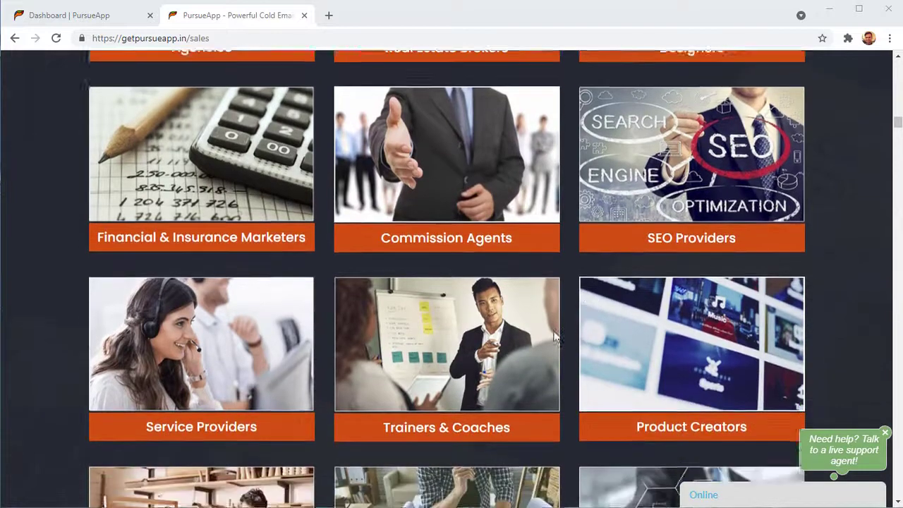
scroll(341, 370, down, 1)
scroll(321, 392, down, 2)
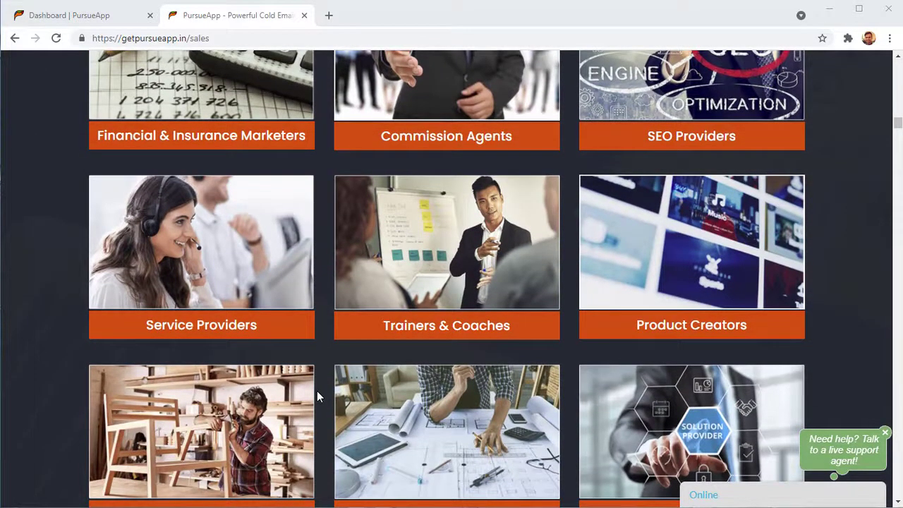
scroll(492, 314, down, 4)
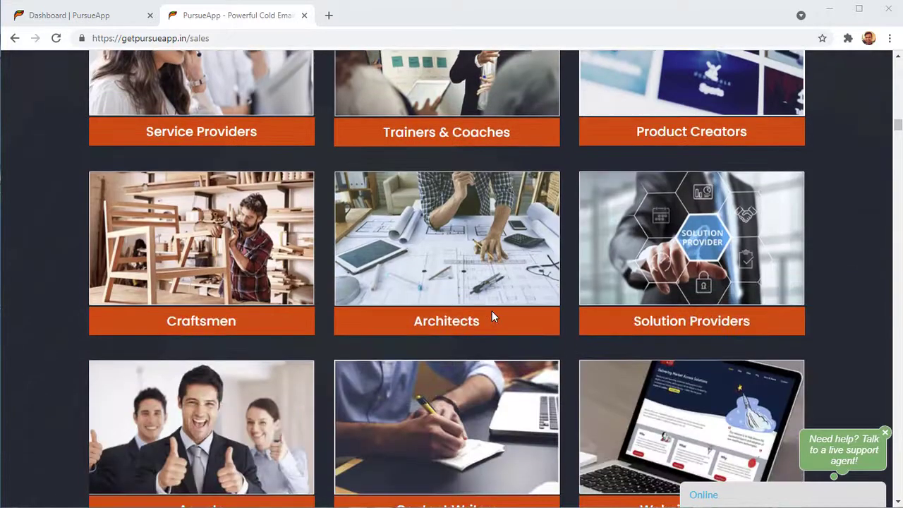
scroll(492, 315, down, 3)
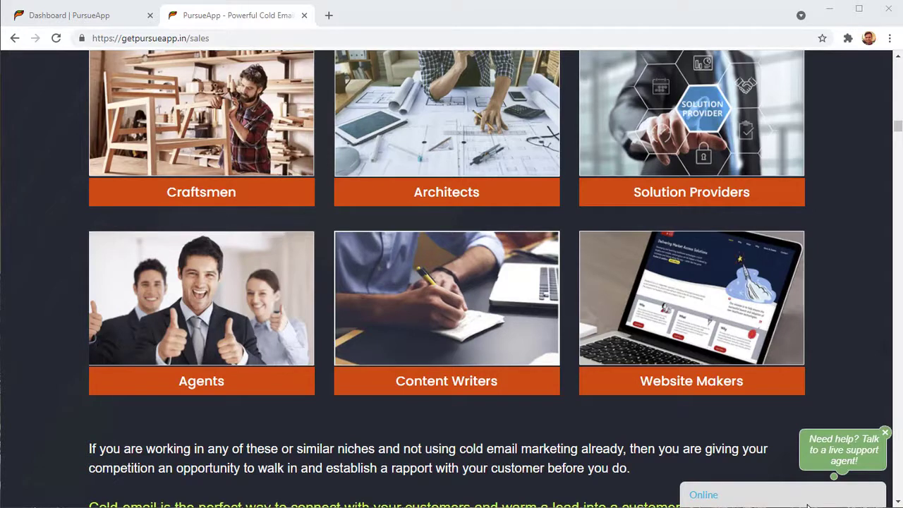
scroll(648, 462, down, 5)
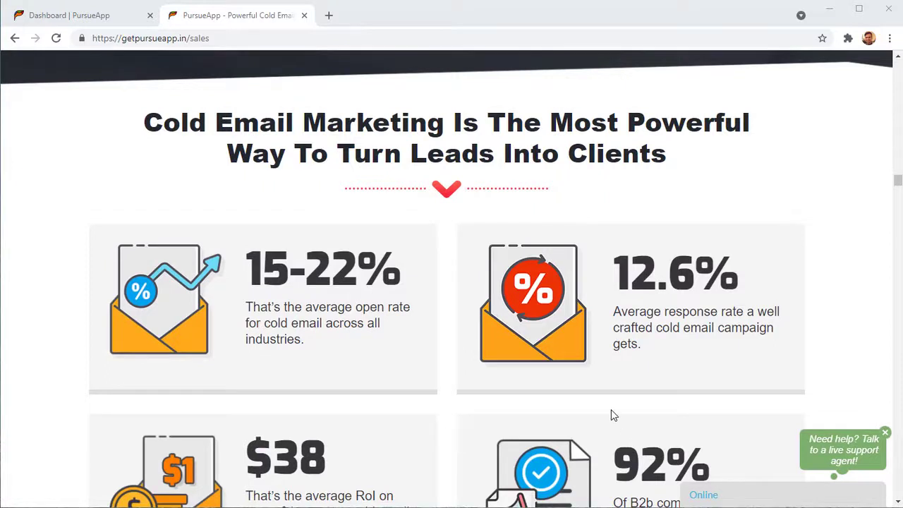
Scroll through the six success-story cards, settling on the second row of profiles
scroll(612, 416, down, 1)
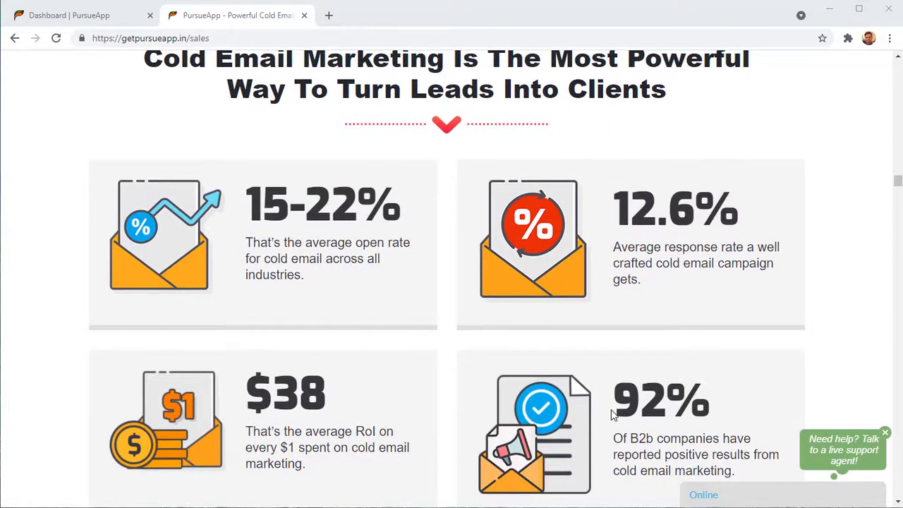
scroll(613, 415, down, 1)
scroll(613, 415, down, 1)
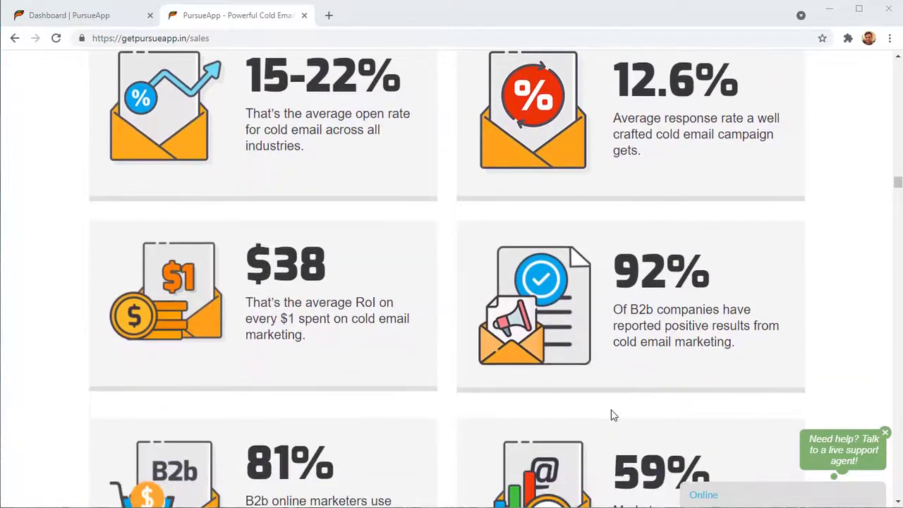
scroll(613, 416, down, 2)
scroll(613, 415, down, 3)
scroll(613, 416, down, 1)
scroll(613, 415, down, 2)
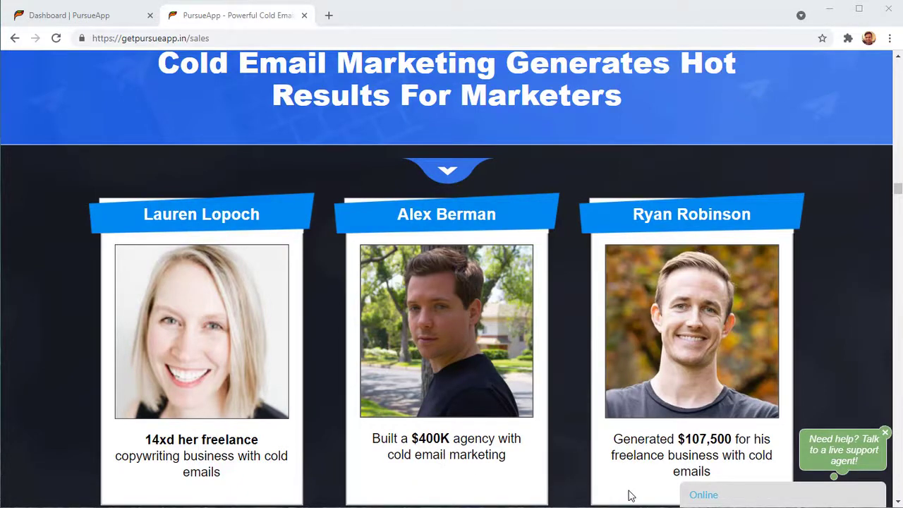
scroll(620, 421, down, 3)
scroll(621, 422, down, 3)
scroll(621, 422, down, 2)
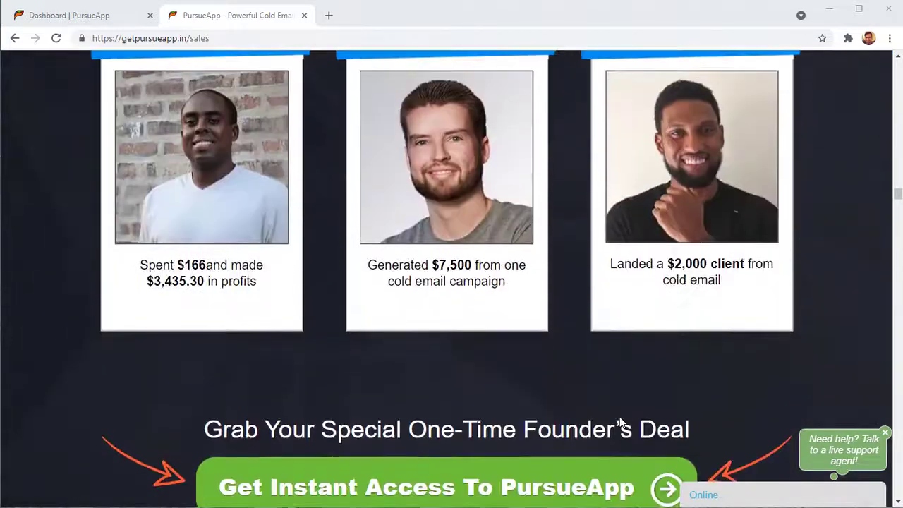
scroll(621, 422, up, 1)
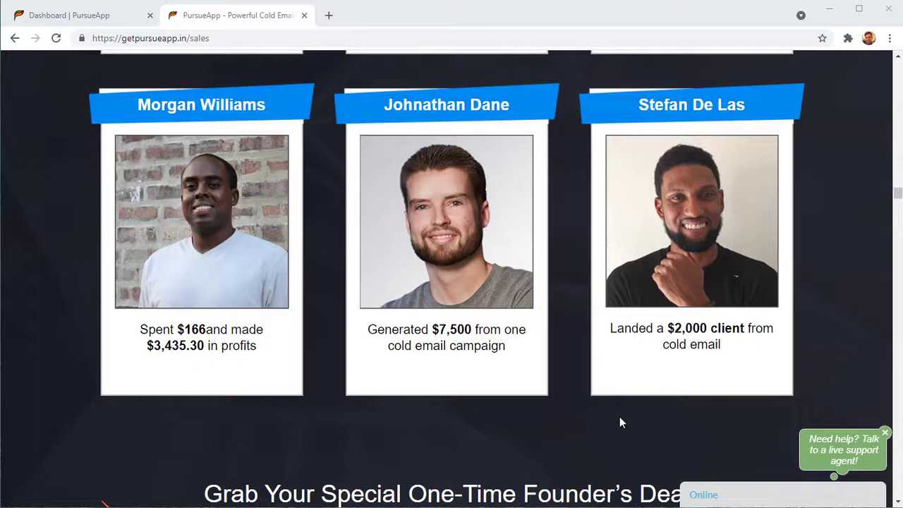
scroll(622, 360, up, 1)
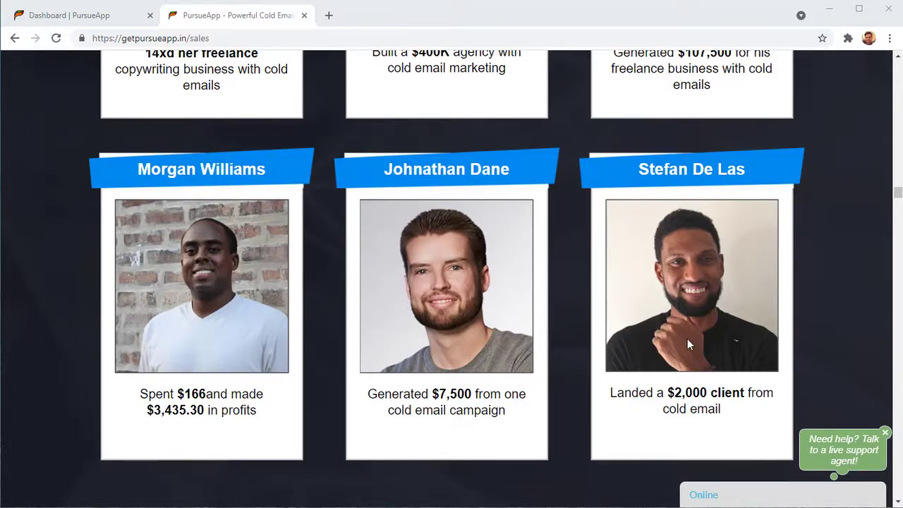
Scroll back up past the video to the 'Introducing PursueApp' headline and three feature cards
scroll(689, 345, up, 2)
scroll(688, 344, up, 5)
scroll(688, 344, up, 4)
scroll(688, 344, up, 5)
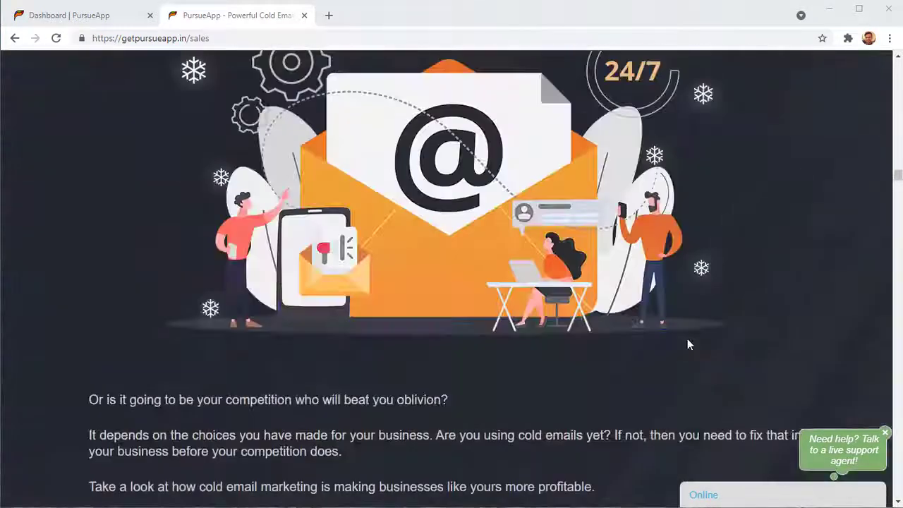
scroll(688, 344, up, 5)
scroll(689, 345, up, 5)
scroll(689, 344, up, 5)
scroll(689, 344, up, 5)
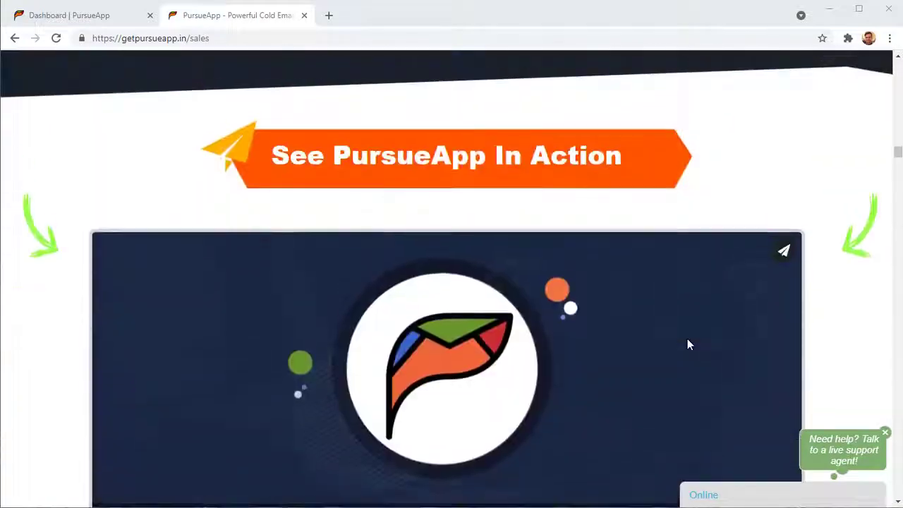
scroll(688, 342, up, 5)
scroll(688, 342, up, 5)
scroll(688, 343, up, 5)
scroll(688, 342, down, 1)
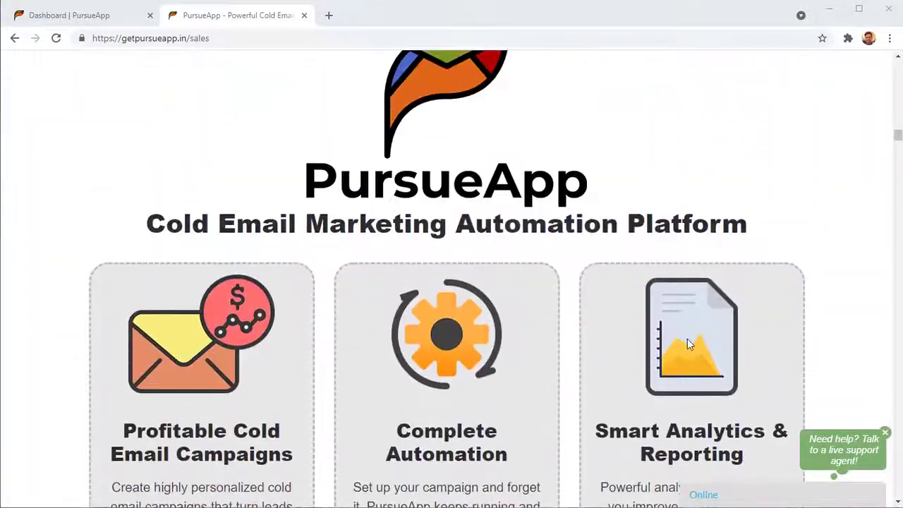
scroll(689, 344, up, 1)
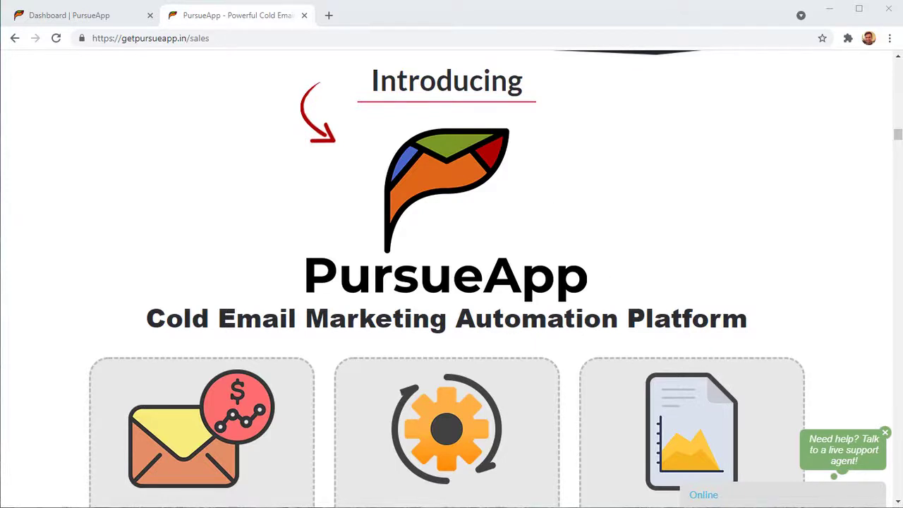
scroll(452, 282, down, 1)
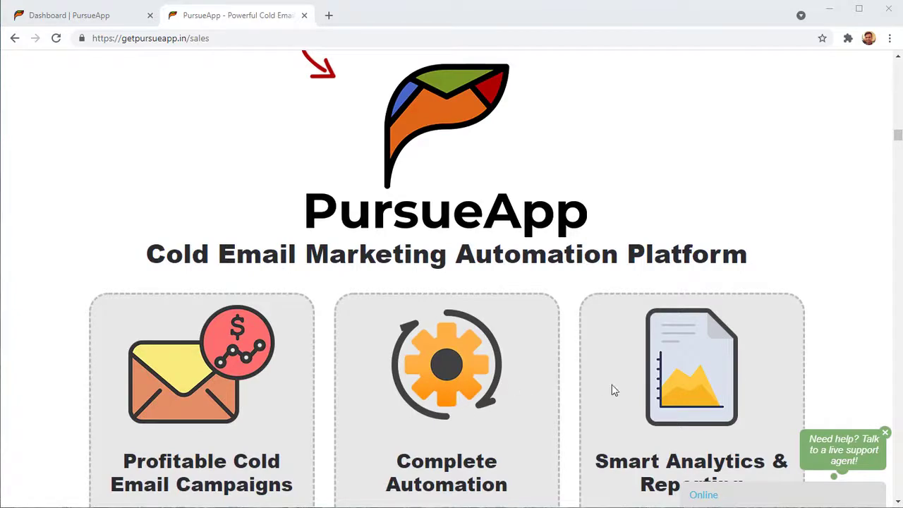
Switch back to the PursueApp dashboard tab showing the 30-day stat cards
key(ctrl+shift+Tab)
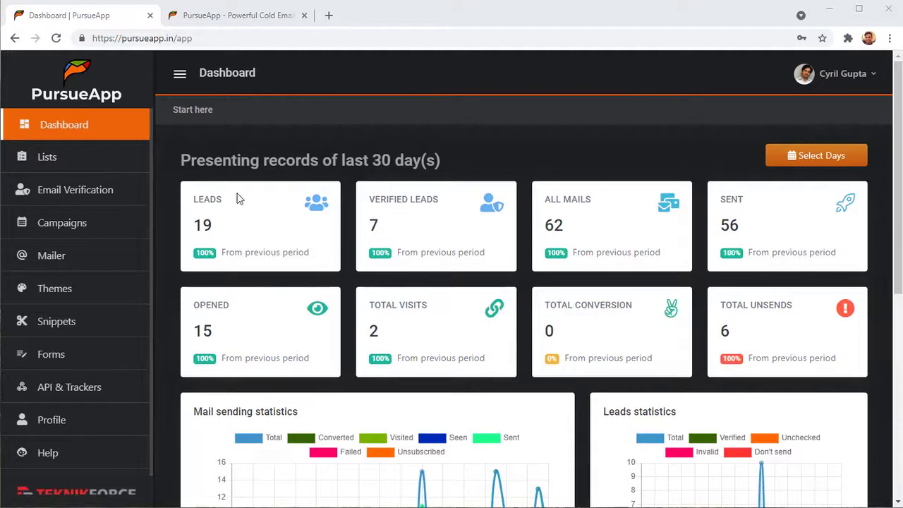
scroll(440, 282, down, 3)
scroll(414, 322, up, 2)
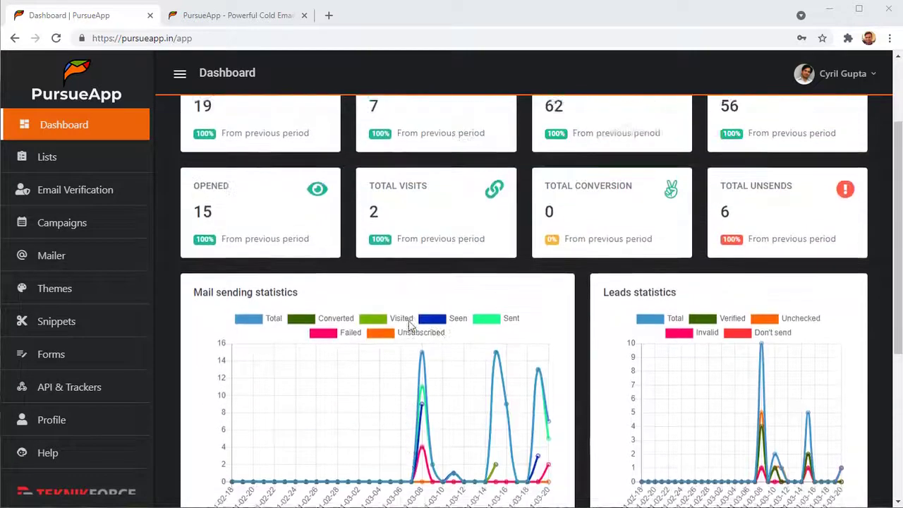
scroll(410, 326, up, 2)
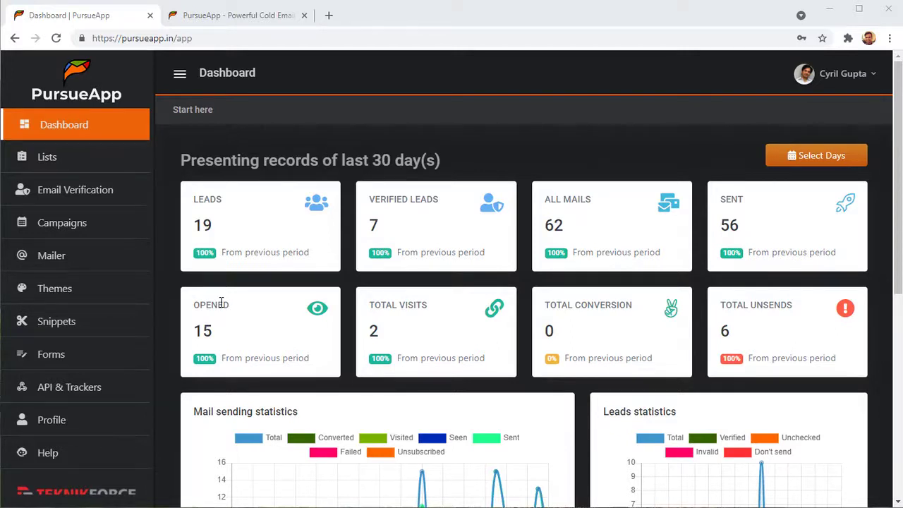
Highlight the All Mails 62, Sent 56, Opened and Total Visits figures, then review the charts
drag(555, 230, 621, 235)
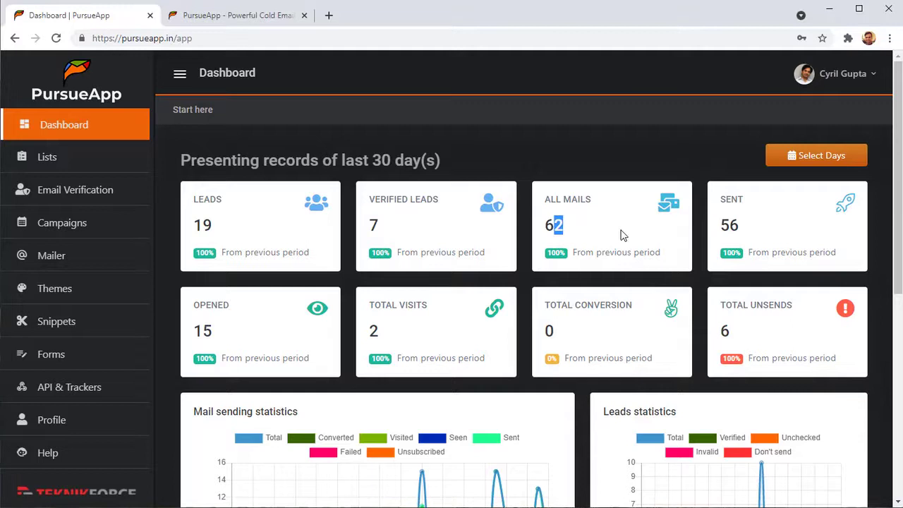
drag(772, 242, 721, 225)
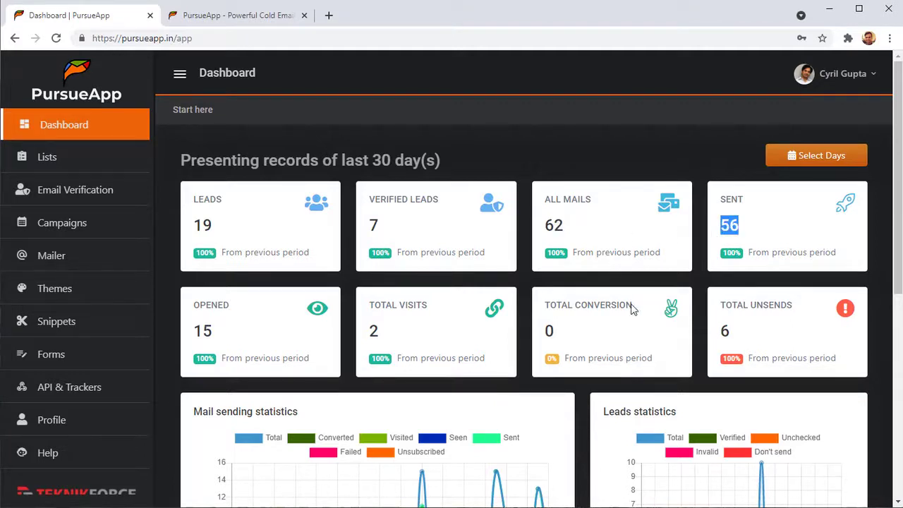
drag(257, 357, 201, 332)
click(202, 332)
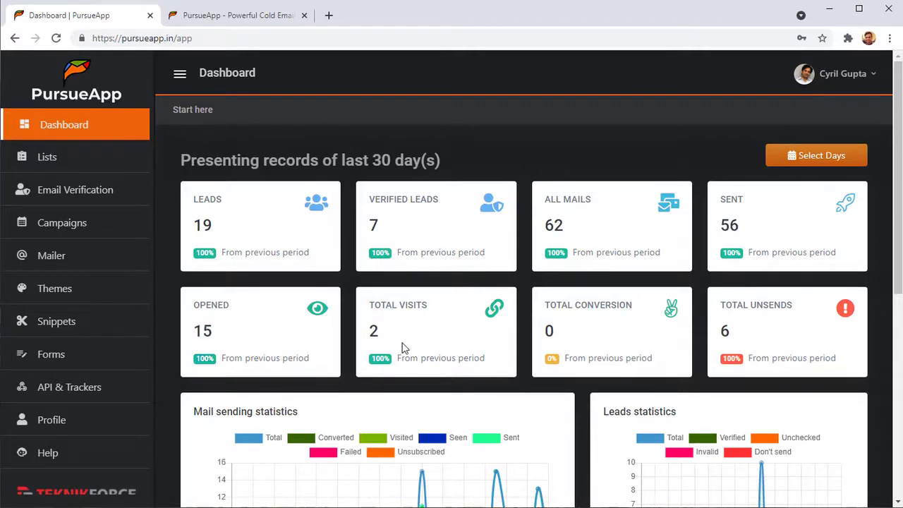
drag(403, 348, 371, 328)
click(428, 339)
scroll(597, 322, down, 2)
scroll(599, 322, down, 2)
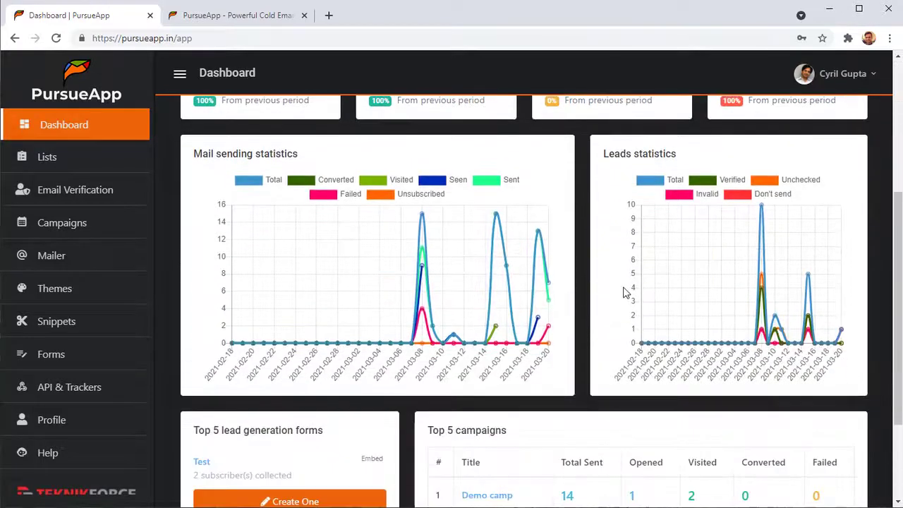
scroll(599, 318, down, 2)
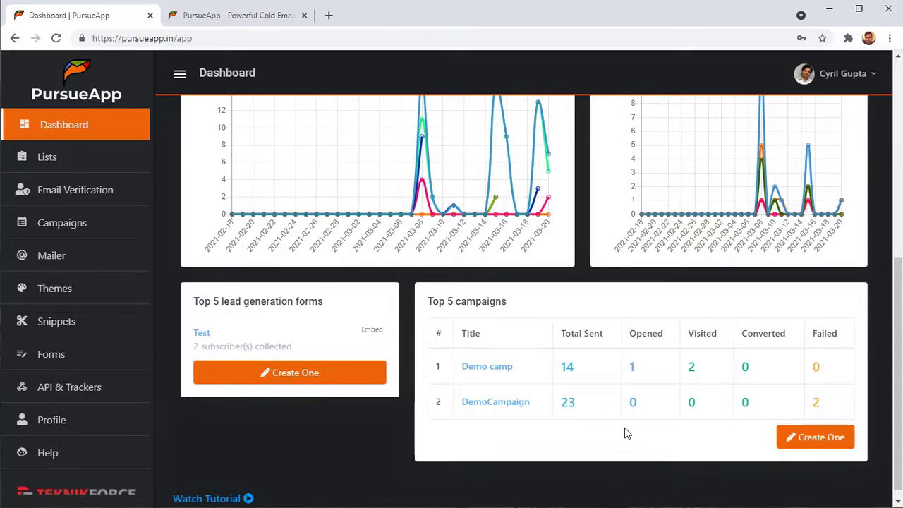
scroll(628, 427, up, 6)
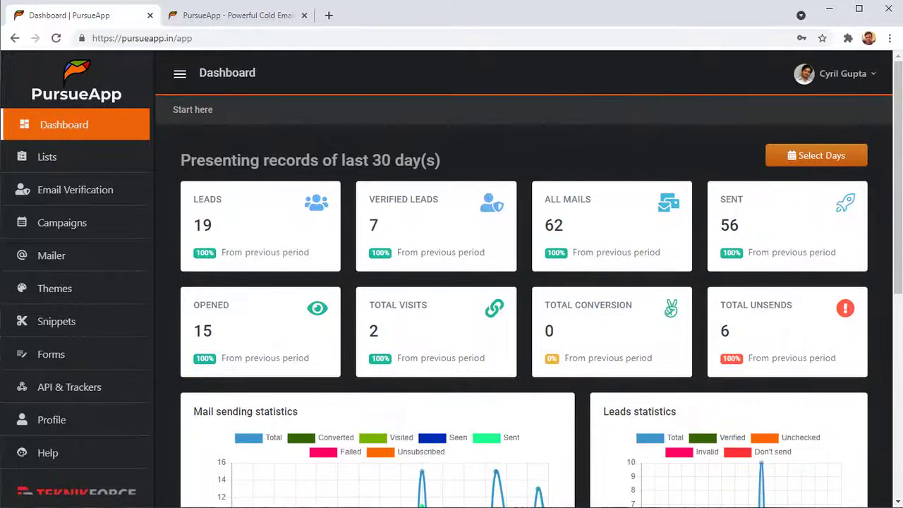
Open List3 from the Lists page and try its CSV upload and lead name field
click(136, 228)
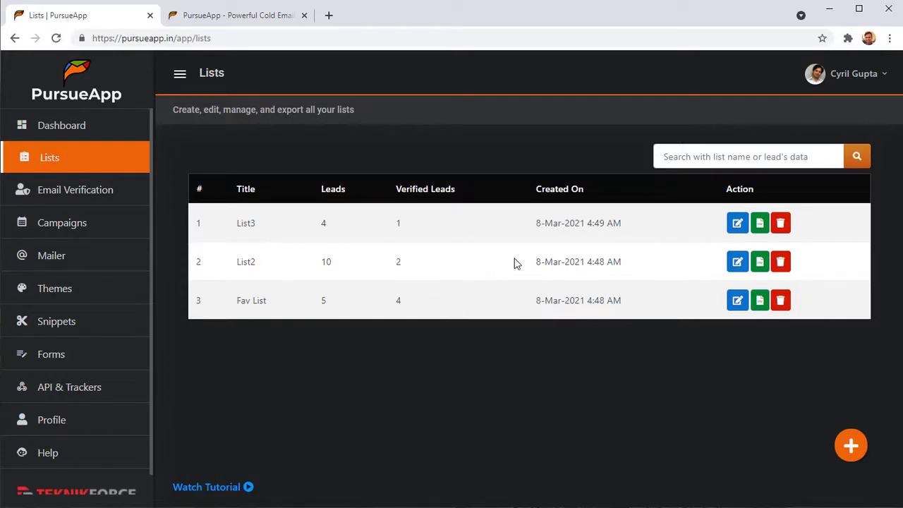
click(739, 225)
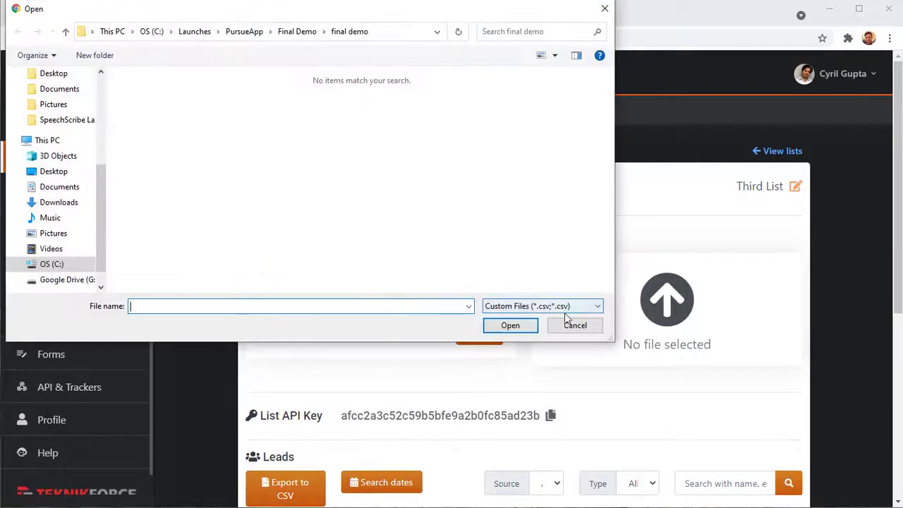
click(575, 322)
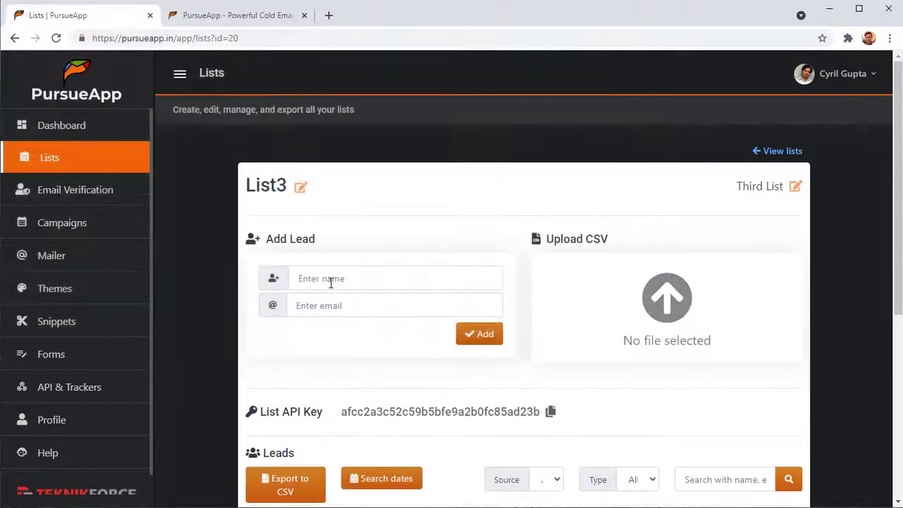
click(330, 283)
Scroll through List3's leads table and return to the top of the page
scroll(480, 347, down, 4)
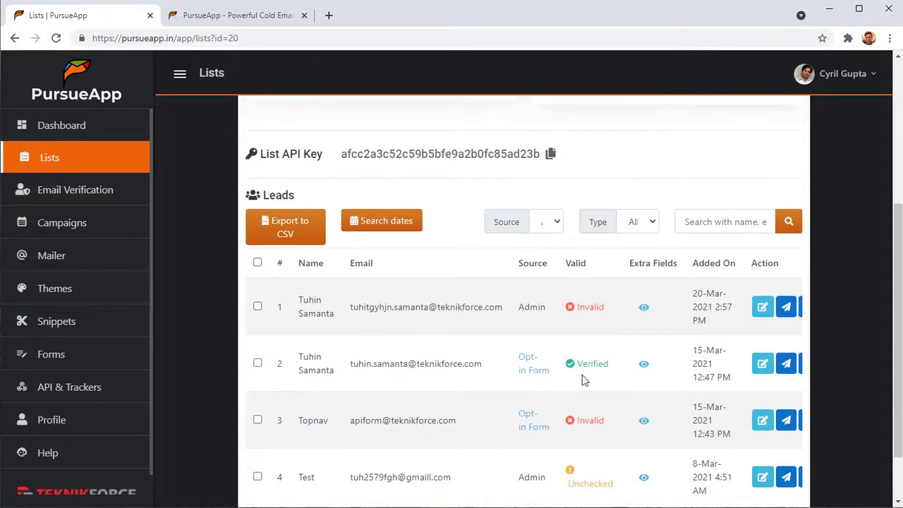
scroll(584, 381, down, 1)
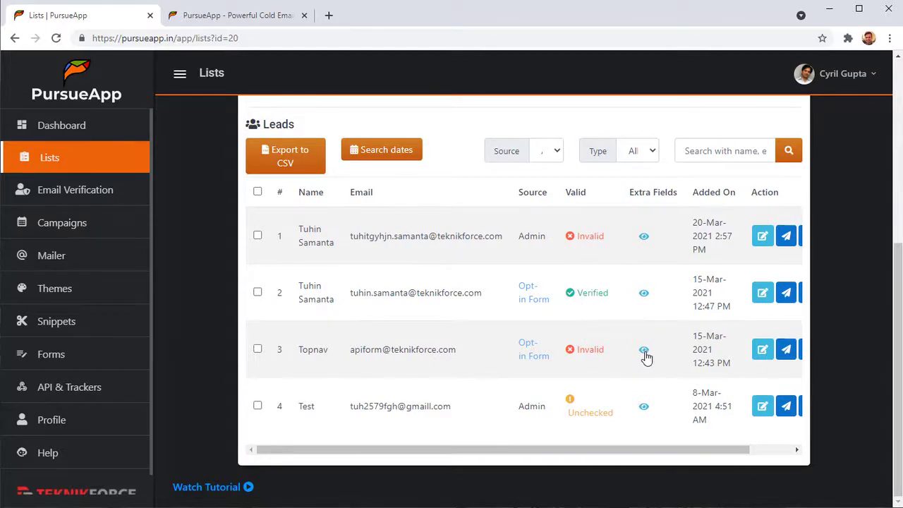
mouse_move(661, 450)
mouse_down()
mouse_move(738, 445)
mouse_move(544, 452)
mouse_up()
scroll(457, 344, up, 1)
scroll(454, 353, up, 1)
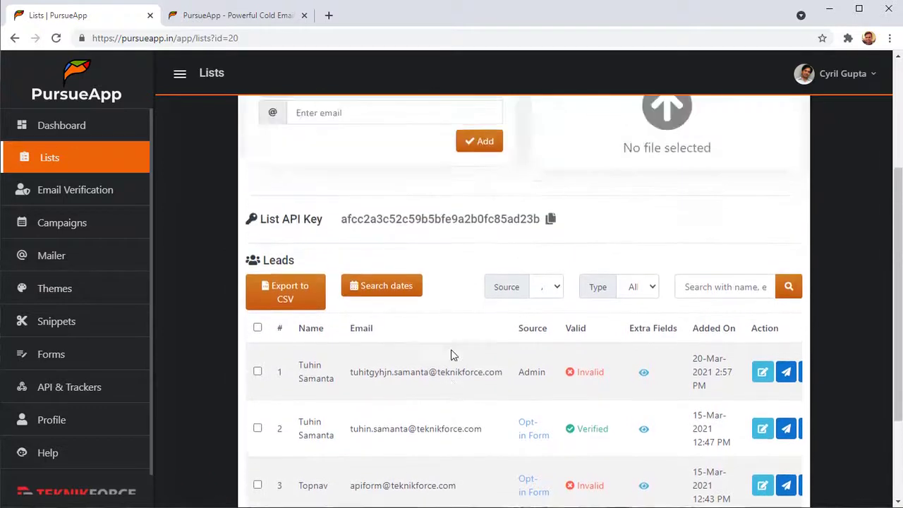
scroll(454, 355, up, 3)
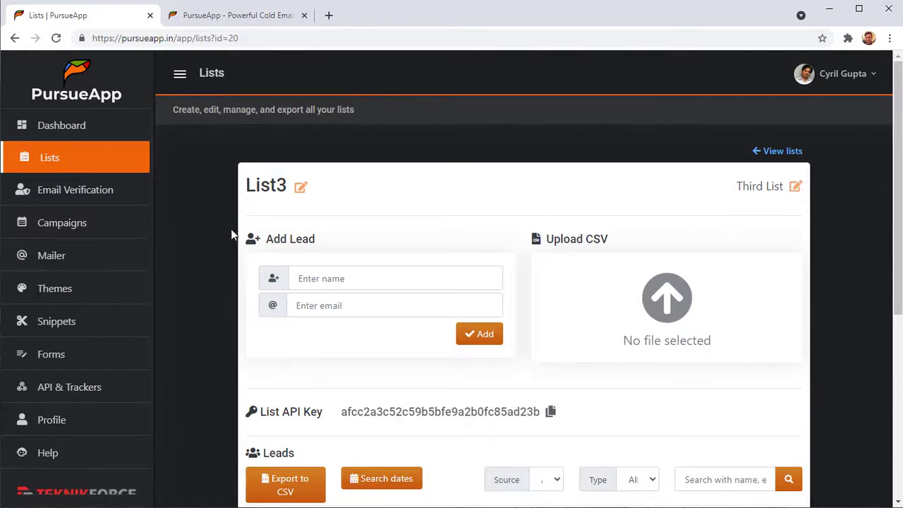
Go to the Email Verification page showing 29 total credits
click(100, 196)
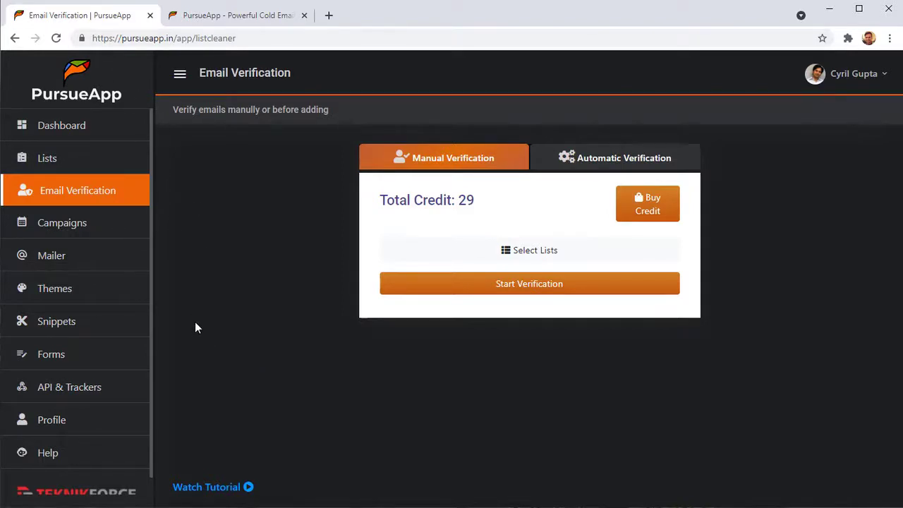
Open DemoCampaign's flow editor from the Campaigns page
click(76, 226)
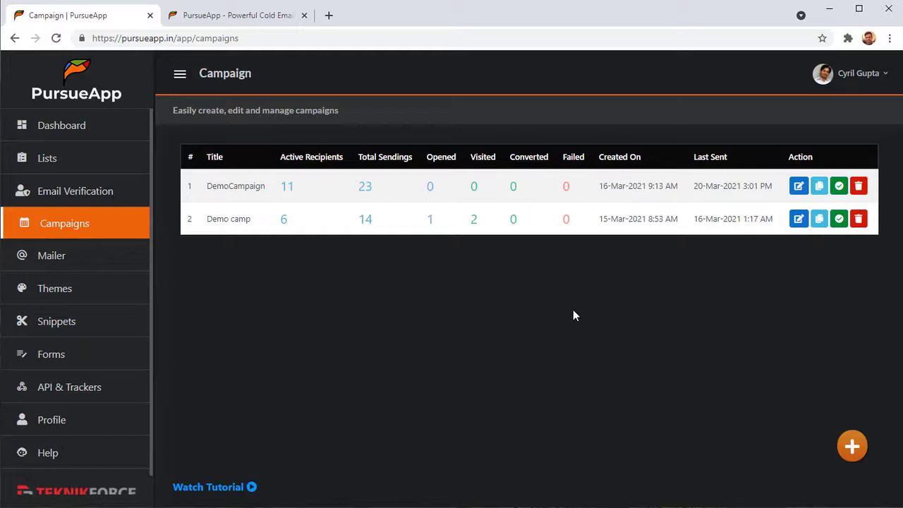
click(798, 186)
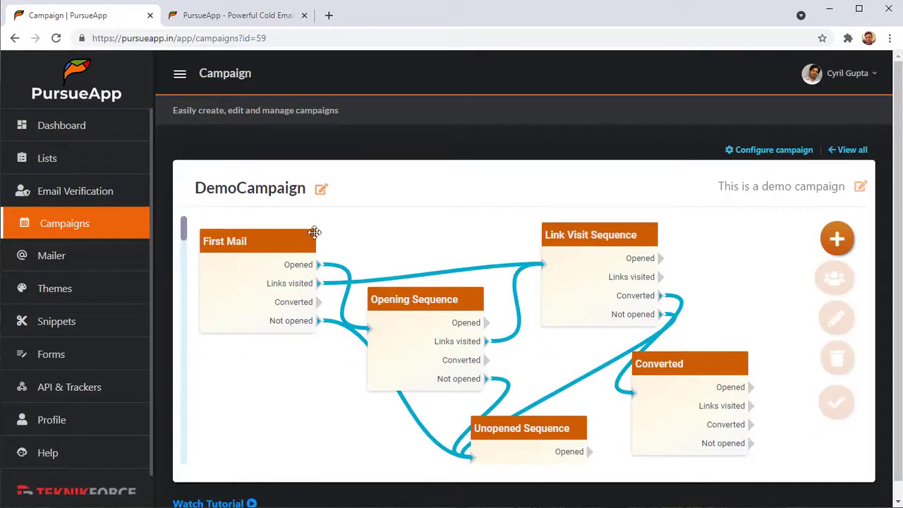
scroll(395, 296, down, 2)
scroll(353, 302, up, 2)
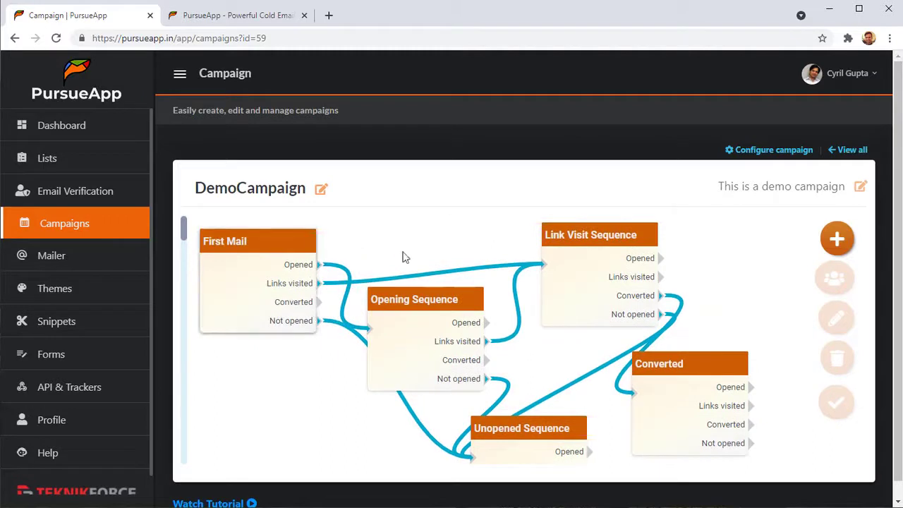
Move Opening Sequence up beside a right-shifted Link Visit Sequence, then select First Mail
drag(423, 299, 449, 229)
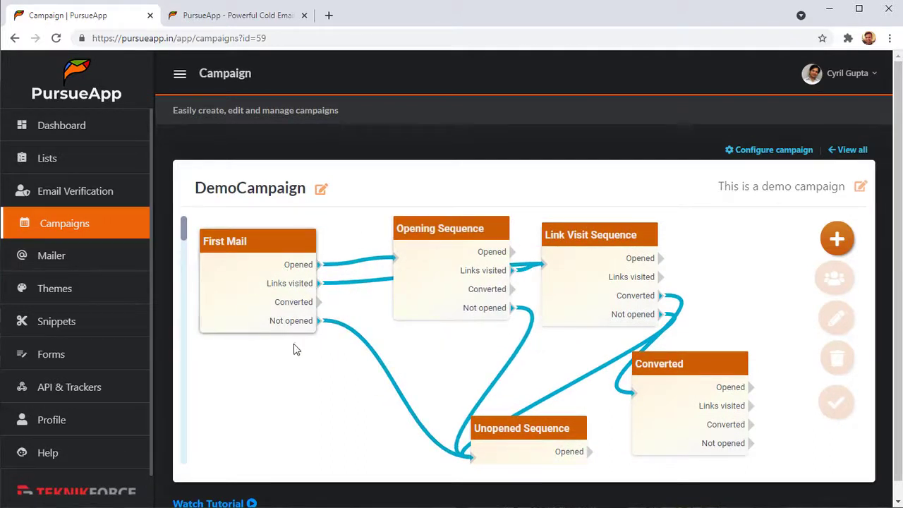
drag(605, 232, 638, 238)
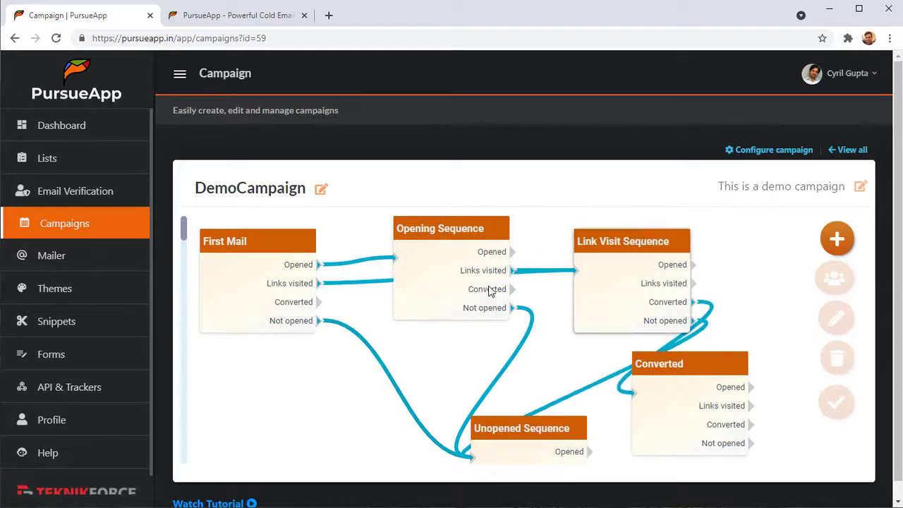
click(231, 240)
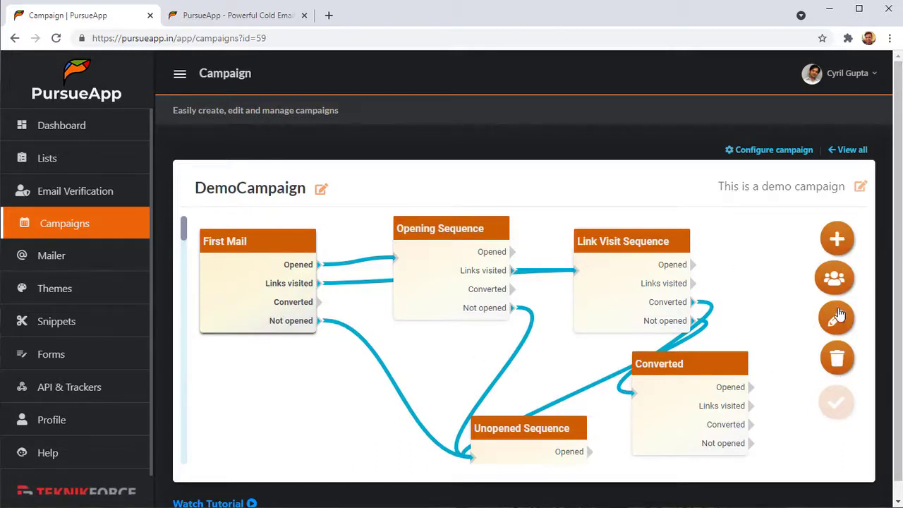
View First Mail's sending report, then open its email content editor
click(837, 282)
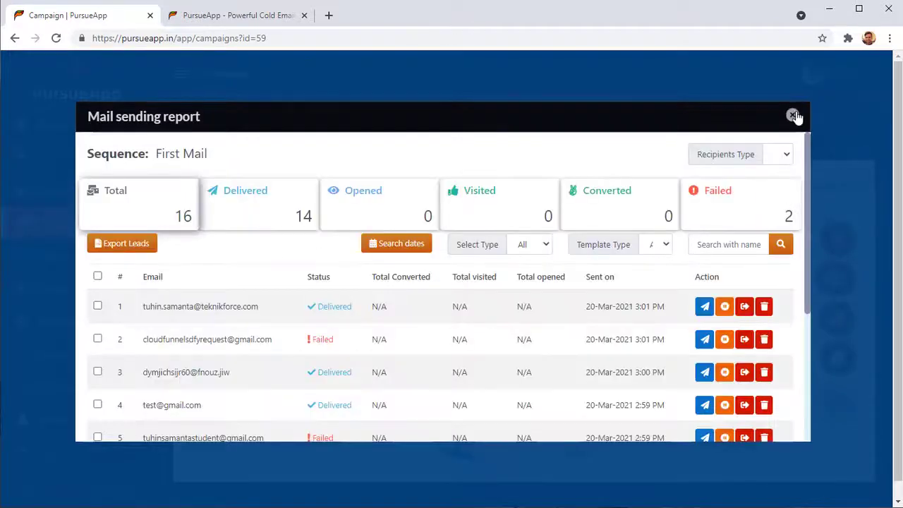
click(794, 116)
click(830, 326)
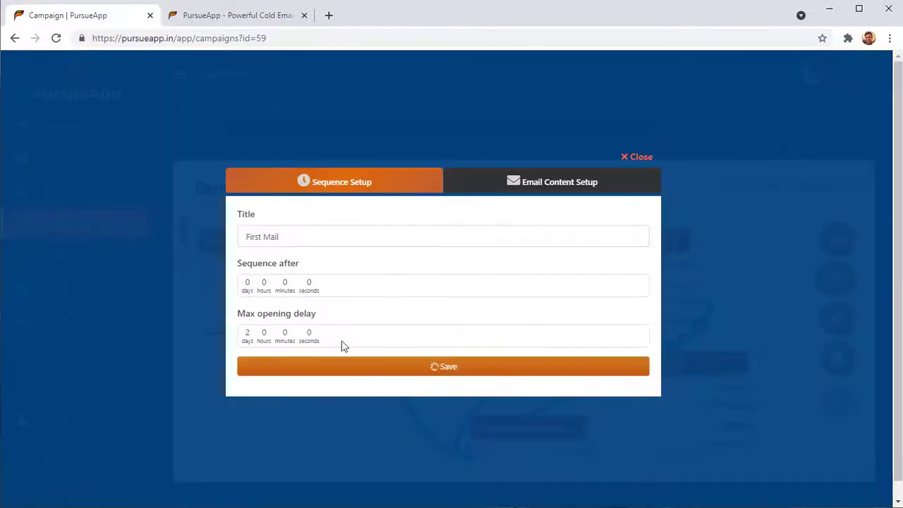
click(574, 185)
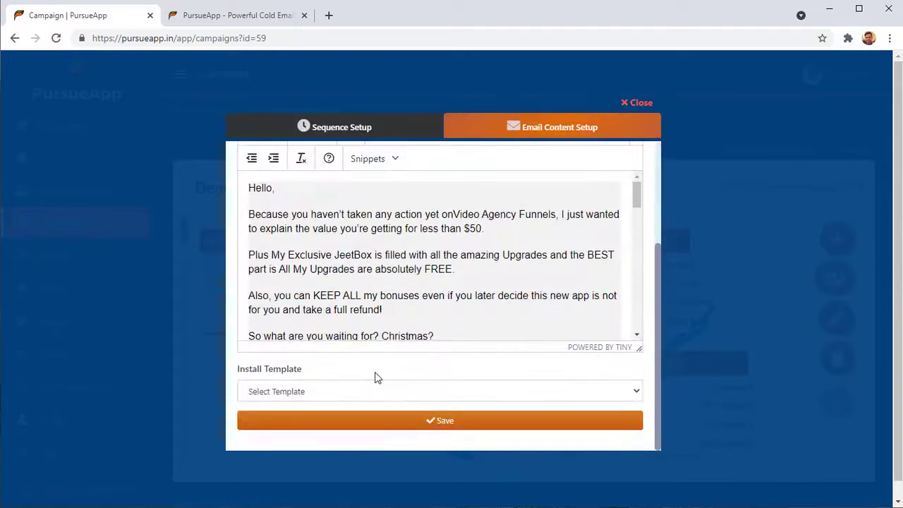
scroll(381, 382, down, 2)
scroll(331, 288, down, 2)
scroll(294, 197, up, 3)
scroll(281, 275, up, 2)
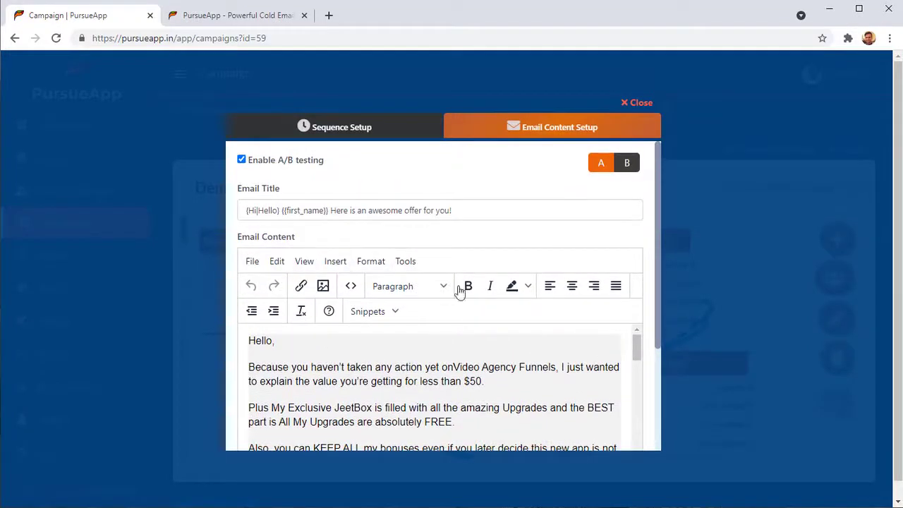
scroll(370, 328, down, 3)
scroll(374, 311, down, 1)
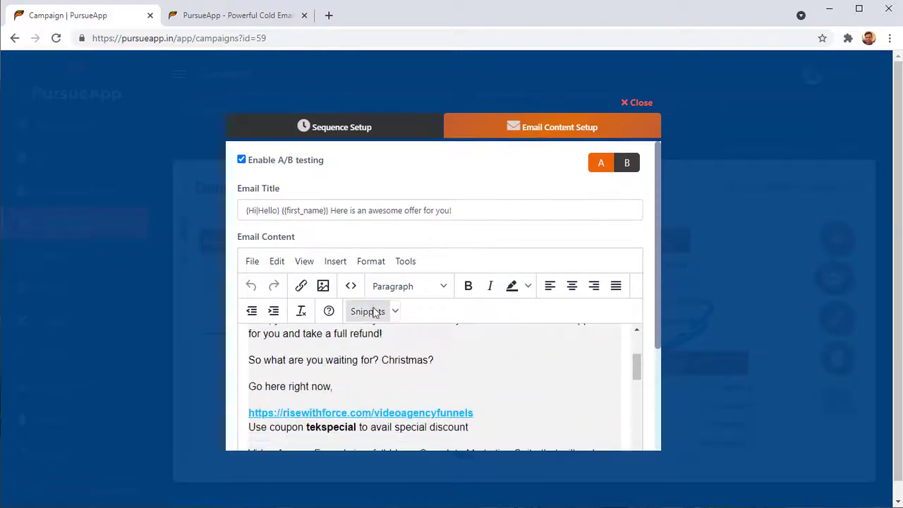
scroll(375, 310, down, 2)
Browse the Snippets list and the Install Template list in the email editor
click(395, 182)
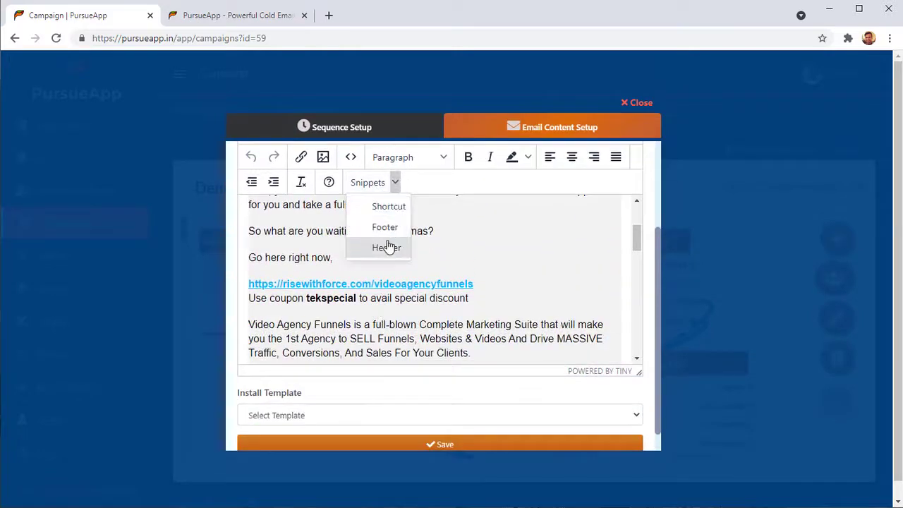
click(466, 258)
scroll(442, 337, down, 3)
scroll(407, 375, down, 1)
click(401, 395)
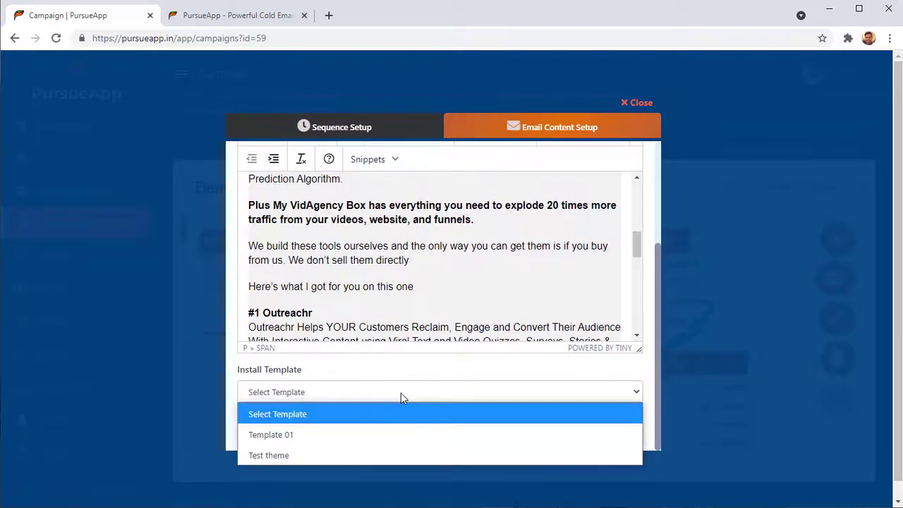
click(537, 306)
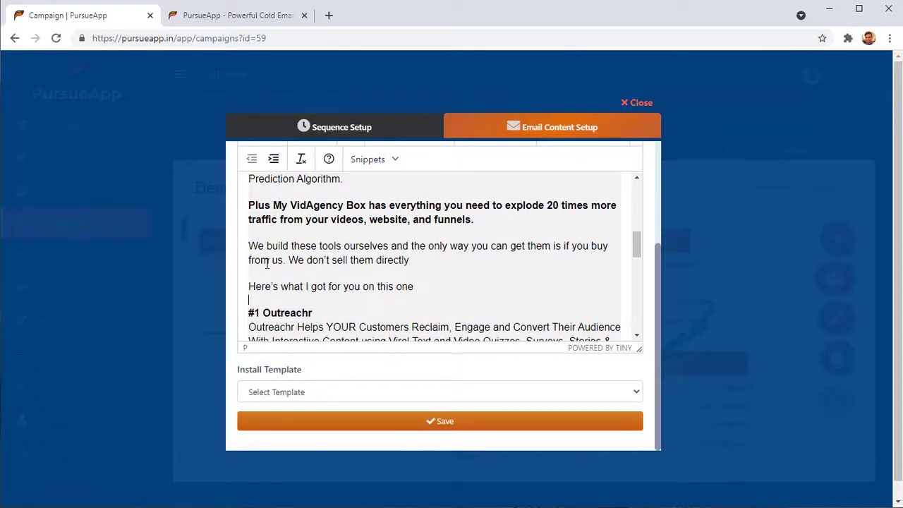
scroll(395, 321, up, 5)
scroll(397, 329, up, 2)
scroll(470, 321, up, 3)
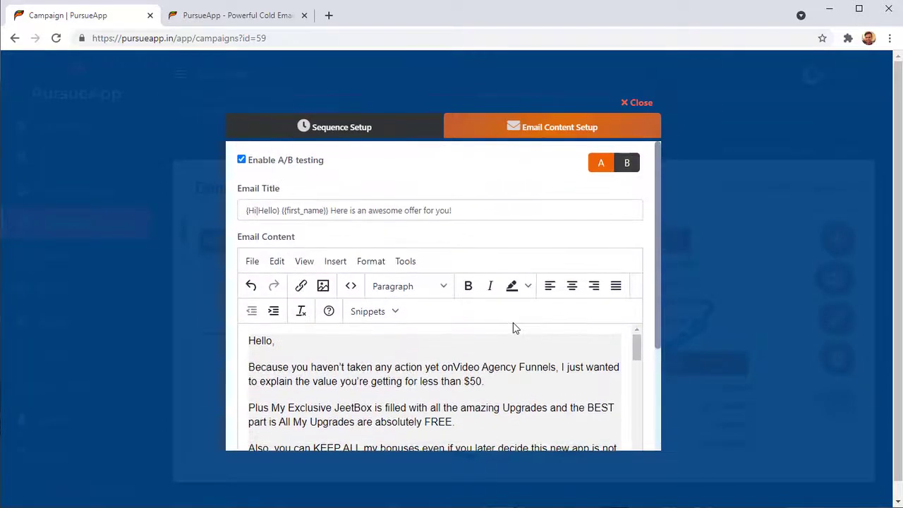
Toggle between A/B versions A and B, ending on version B 'I got you an offer!'
click(628, 168)
click(602, 169)
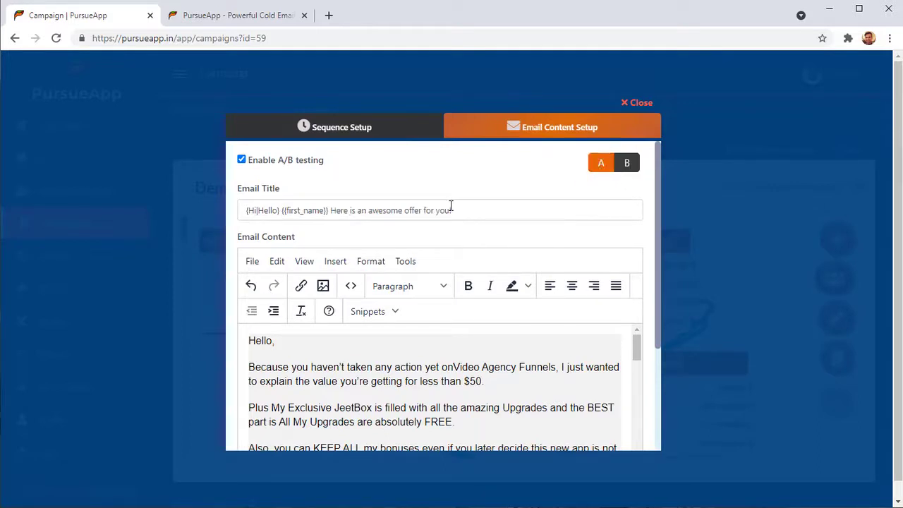
click(629, 175)
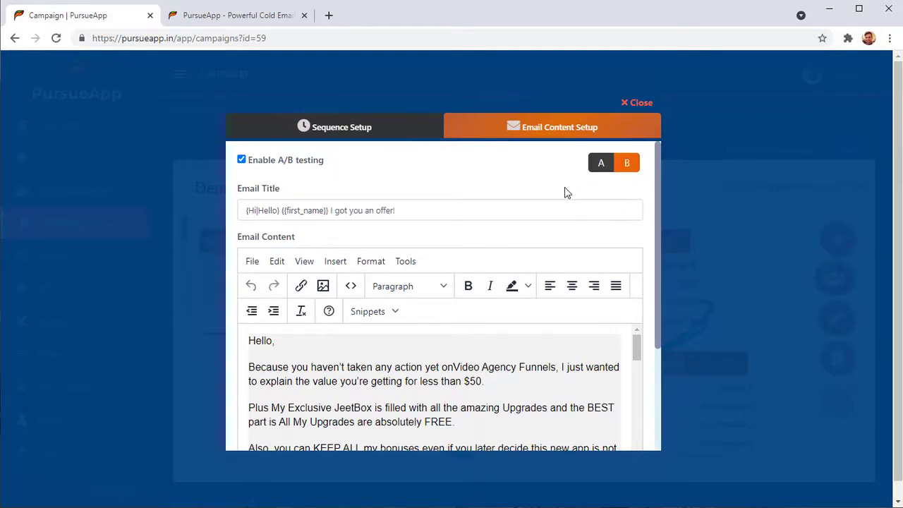
click(601, 169)
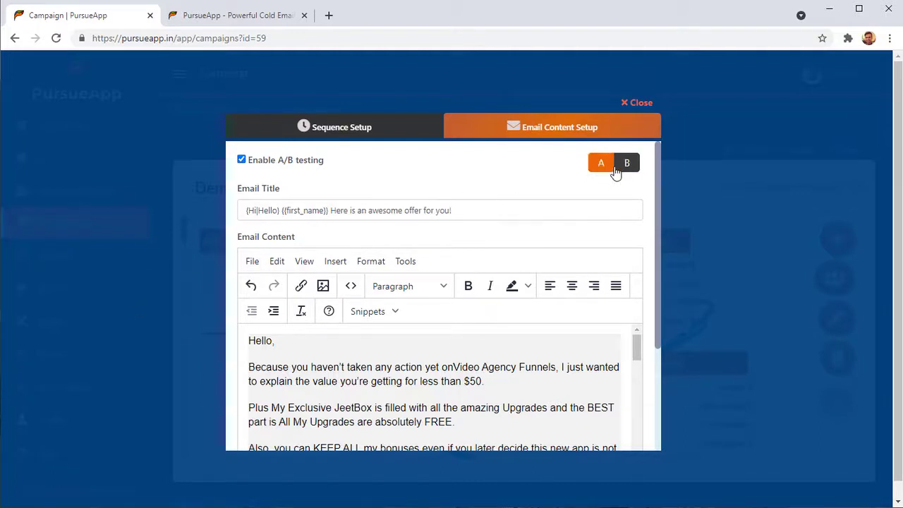
click(620, 171)
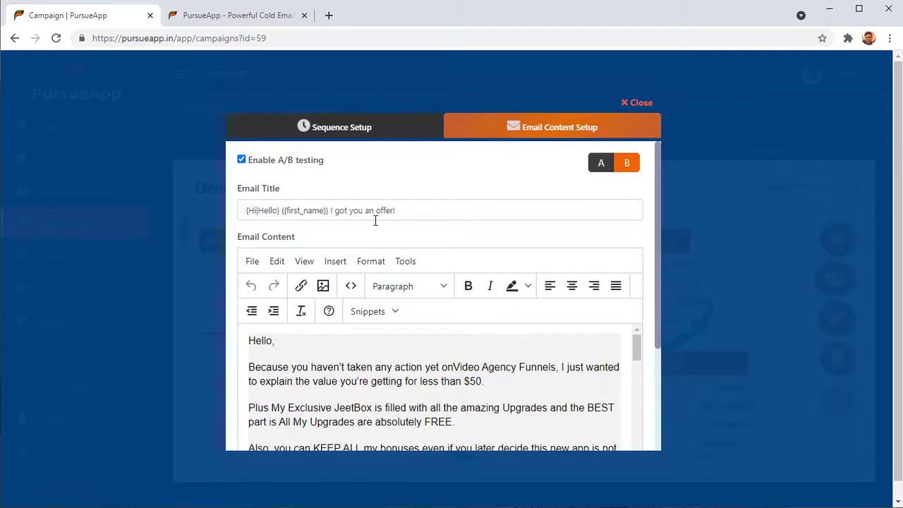
Close the email editor and shift Link Visit Sequence, Converted and Unopened Sequence nodes
click(638, 103)
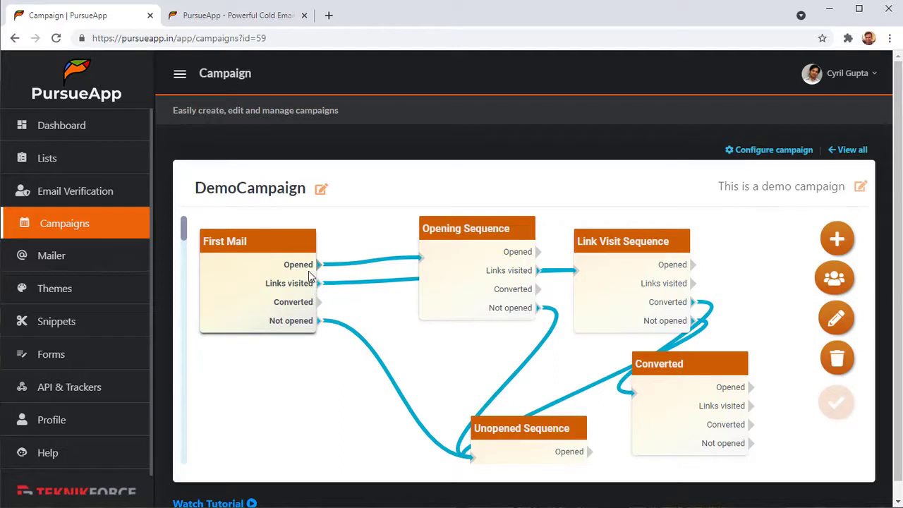
click(487, 227)
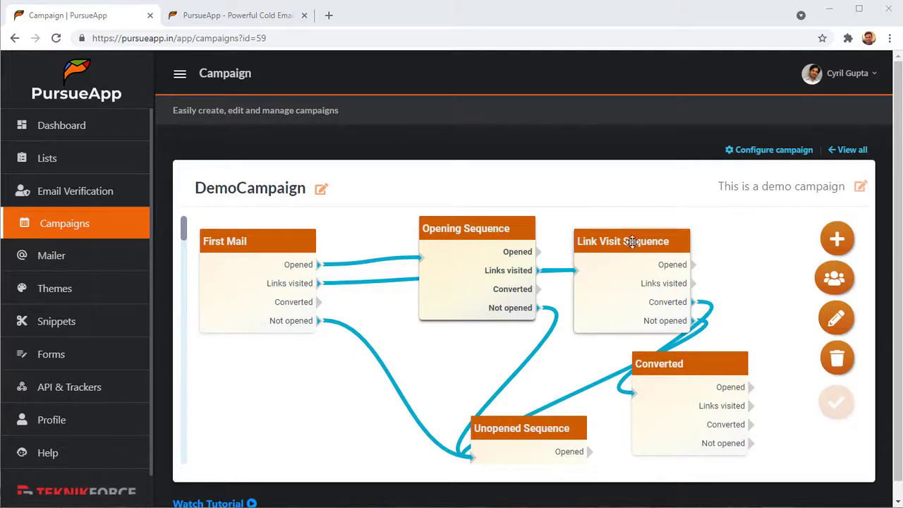
drag(631, 241, 657, 228)
drag(709, 356, 715, 375)
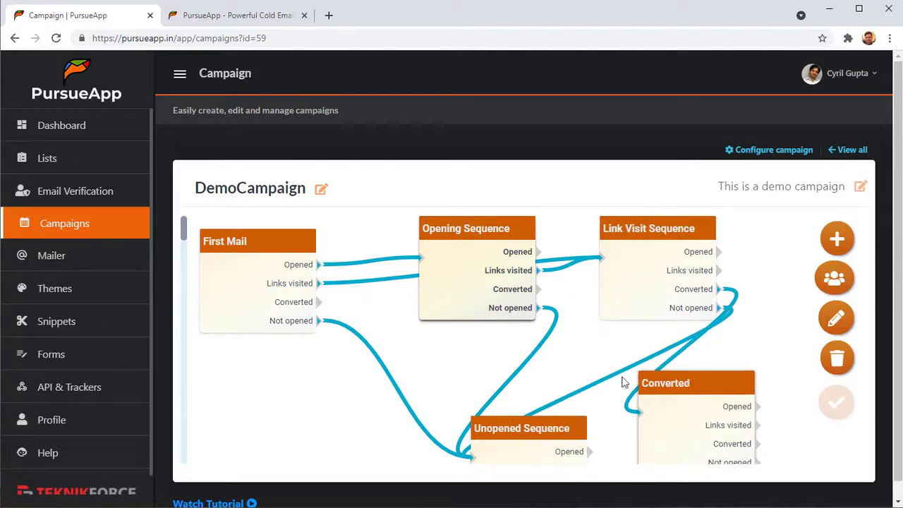
drag(498, 417, 453, 386)
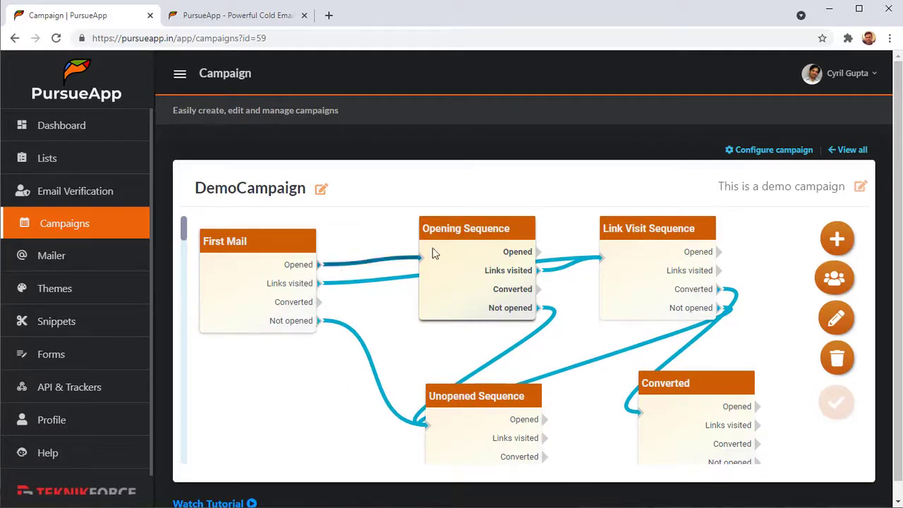
Line up Unopened Sequence beneath First Mail with Converted beside it
drag(462, 404, 436, 359)
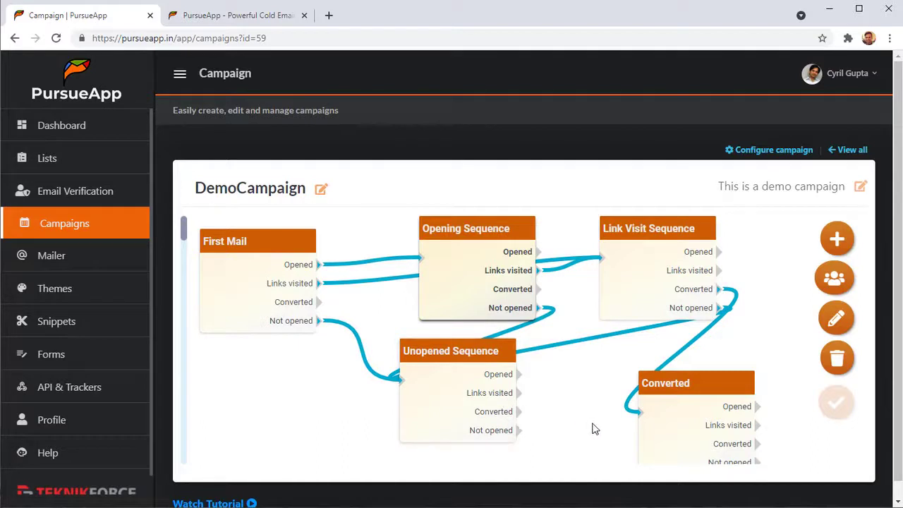
drag(657, 384, 676, 363)
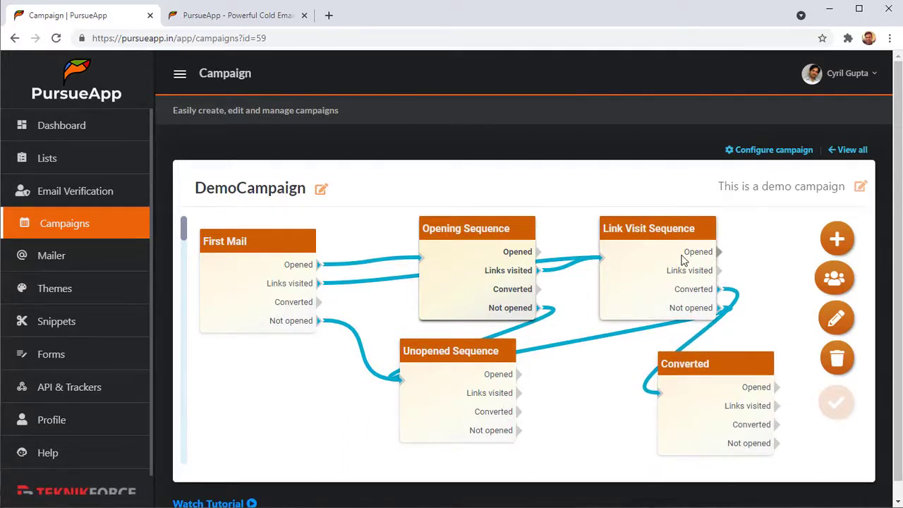
drag(487, 362, 539, 381)
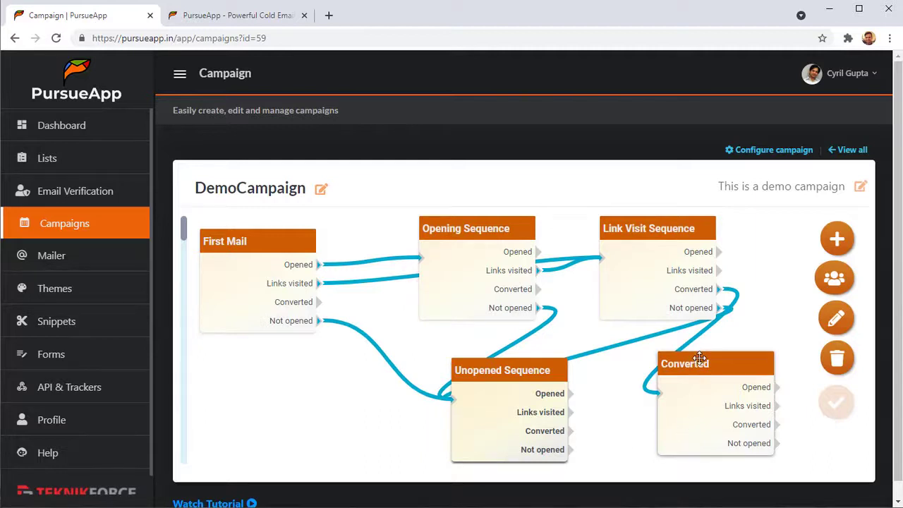
drag(530, 371, 497, 364)
mouse_move(722, 370)
mouse_down()
mouse_move(683, 376)
mouse_move(681, 368)
mouse_up()
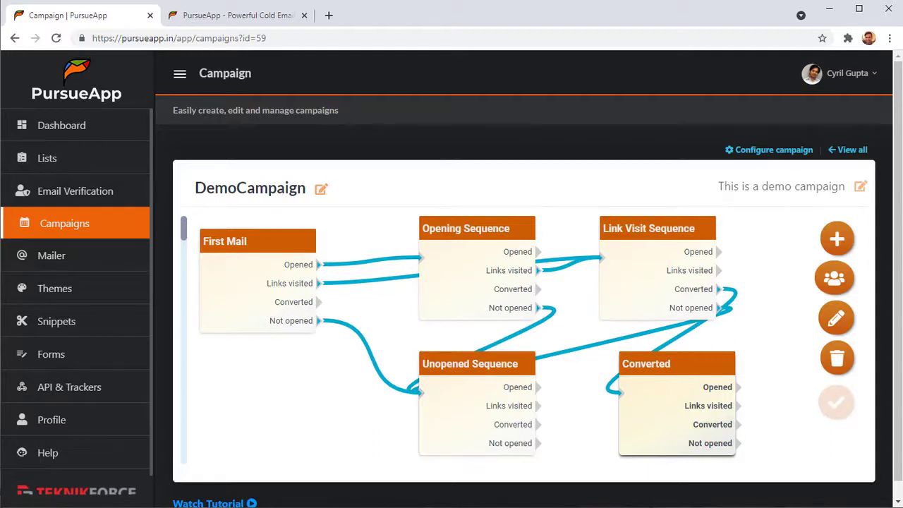
View the Mailer page's Demo (Office 365), GmailAPI, GmailSMTP and Mailer-2 accounts
click(104, 267)
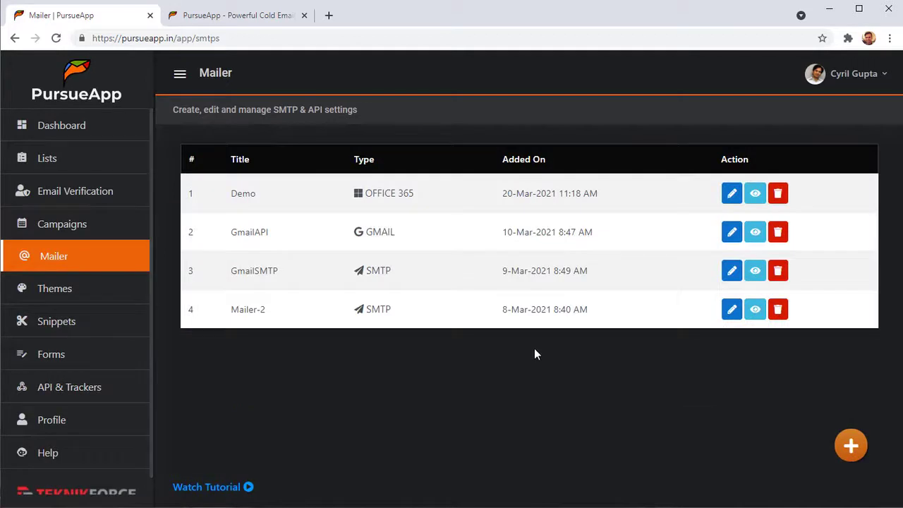
drag(381, 196, 419, 204)
click(397, 246)
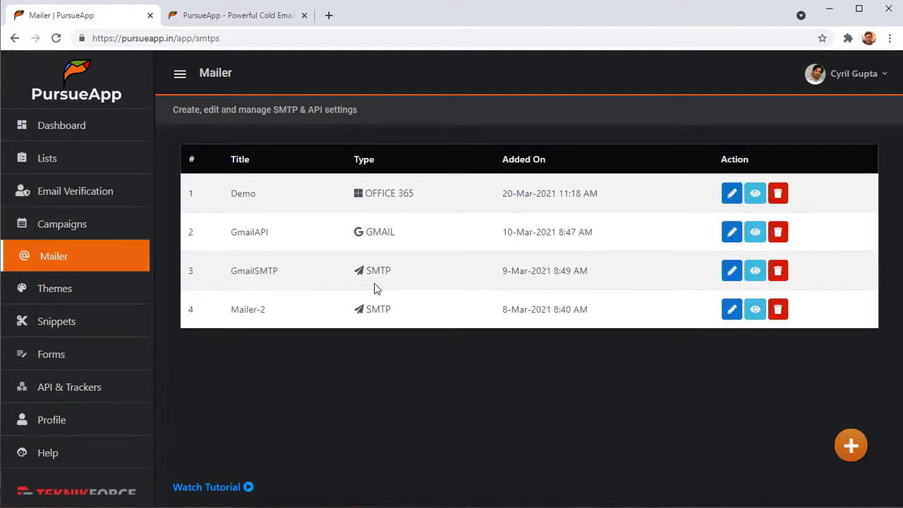
drag(376, 268, 398, 323)
click(397, 325)
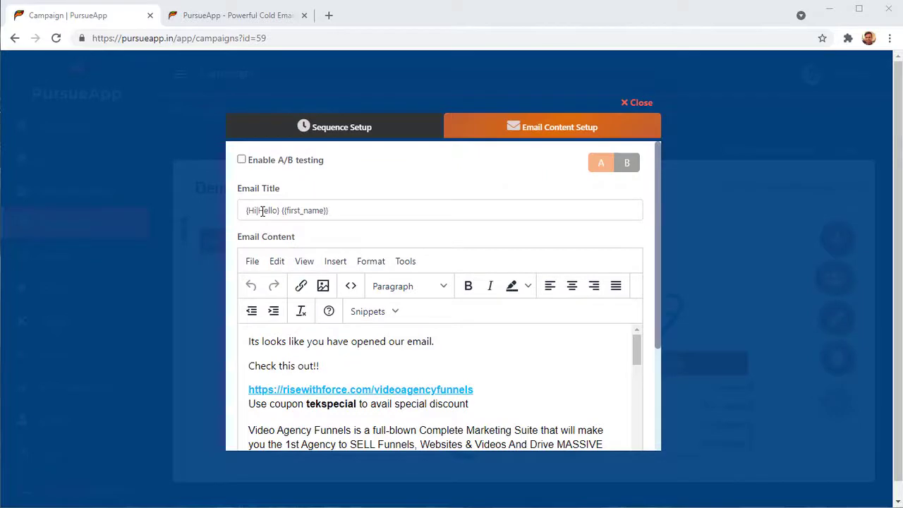
drag(272, 212, 259, 210)
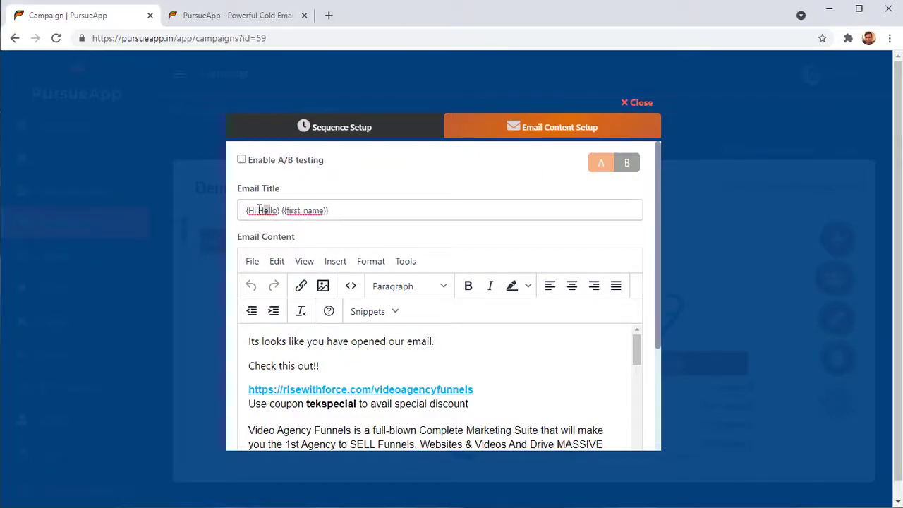
click(389, 370)
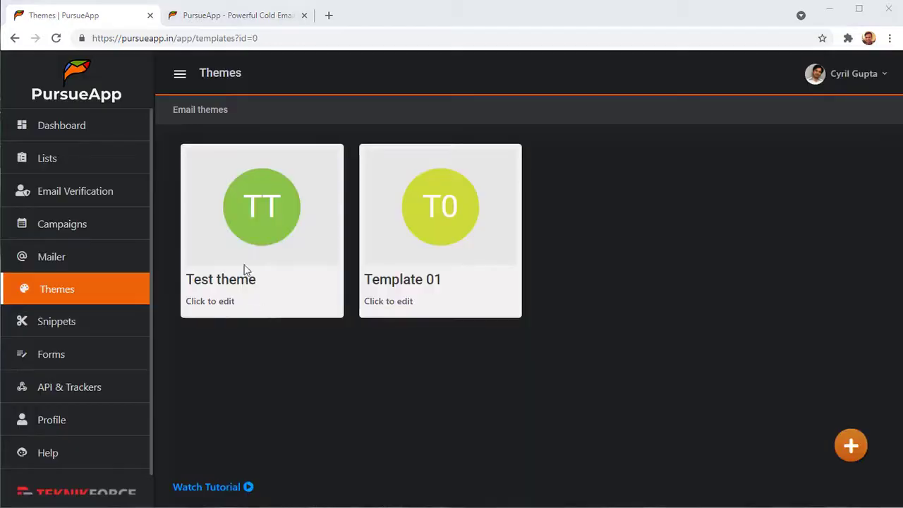
Open the Test theme and scroll through its template title, spintext title and email content
click(261, 207)
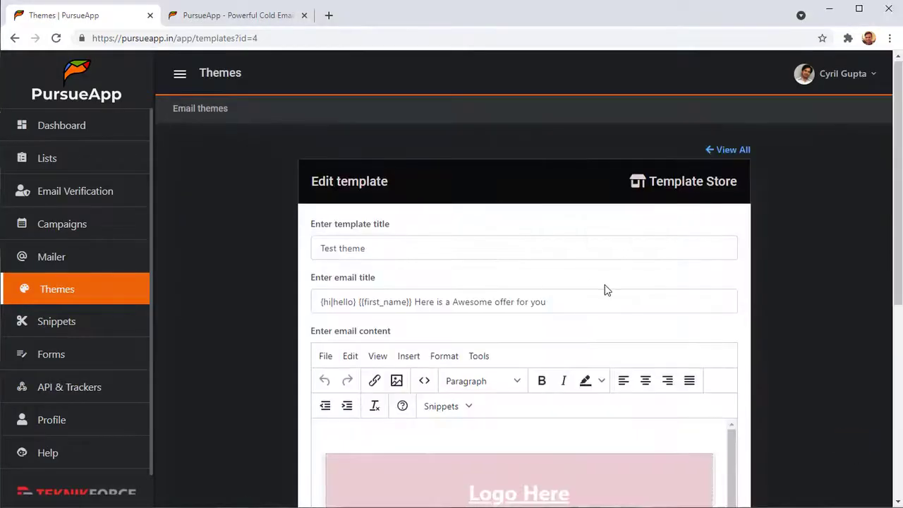
scroll(605, 289, down, 3)
scroll(641, 296, down, 3)
scroll(642, 300, up, 1)
scroll(642, 299, down, 3)
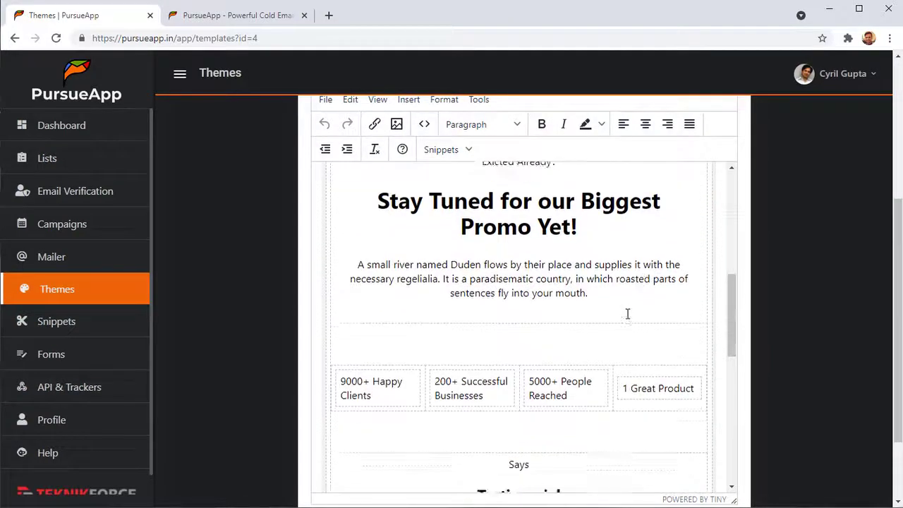
scroll(627, 312, up, 2)
scroll(577, 297, down, 3)
scroll(596, 304, down, 4)
scroll(597, 303, up, 3)
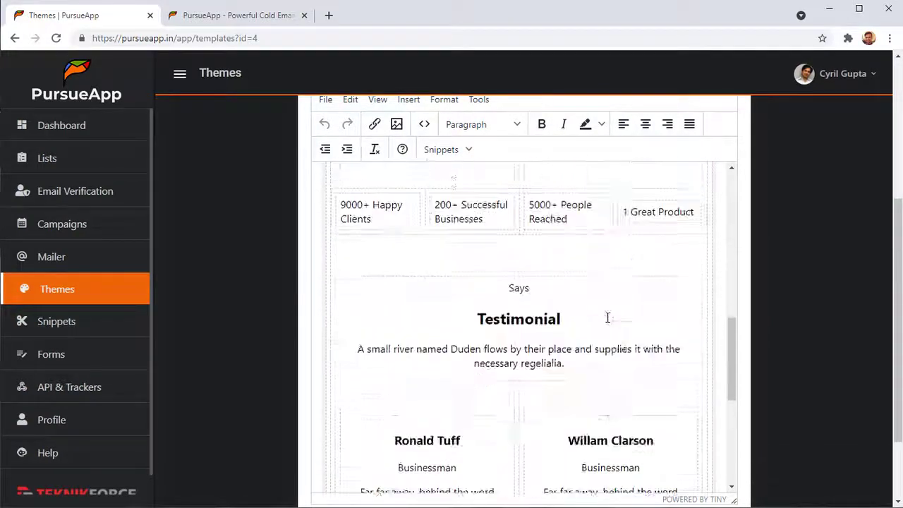
scroll(604, 317, up, 5)
scroll(477, 297, up, 3)
scroll(511, 322, up, 1)
scroll(510, 322, up, 1)
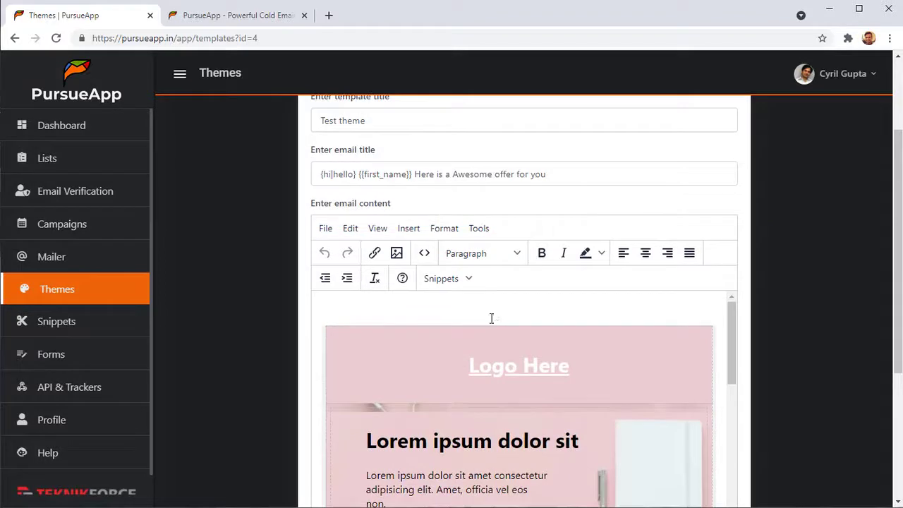
scroll(492, 317, down, 1)
scroll(358, 351, down, 2)
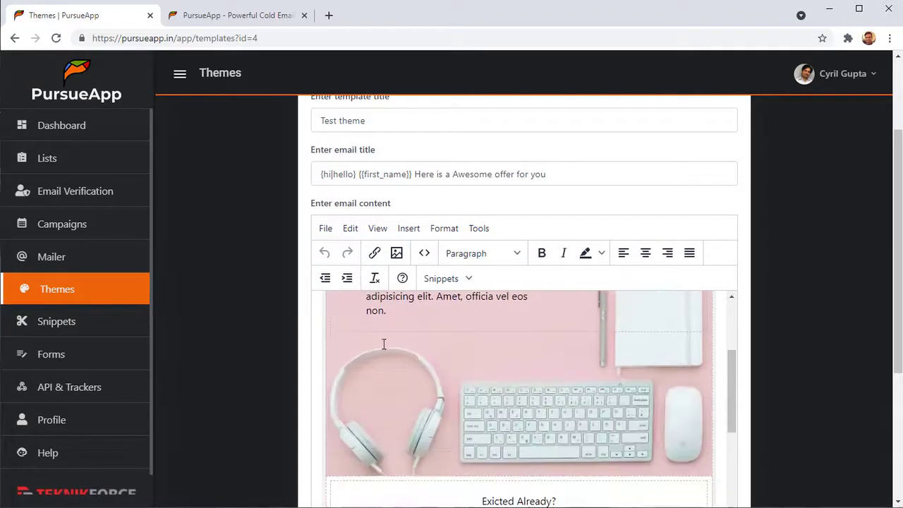
click(73, 323)
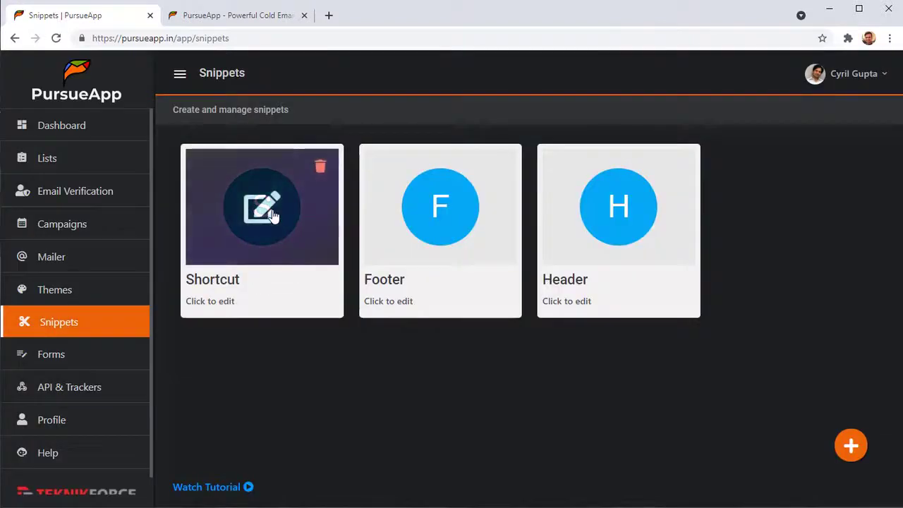
View the Shortcut snippet's content and close the snippet editor without changes
click(274, 217)
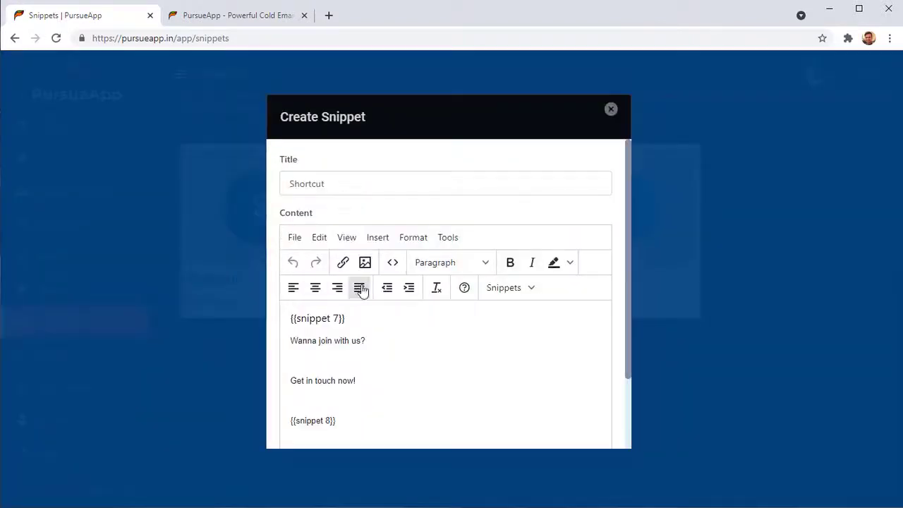
scroll(527, 276, down, 3)
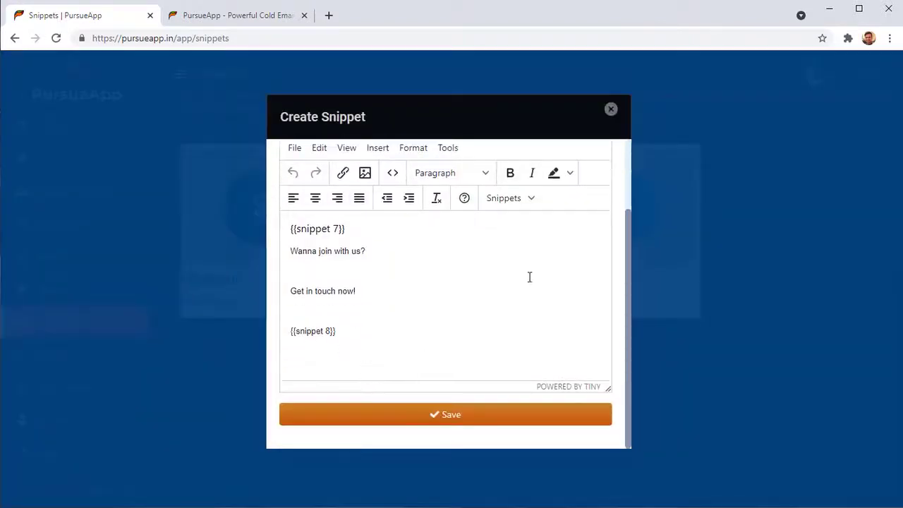
click(612, 110)
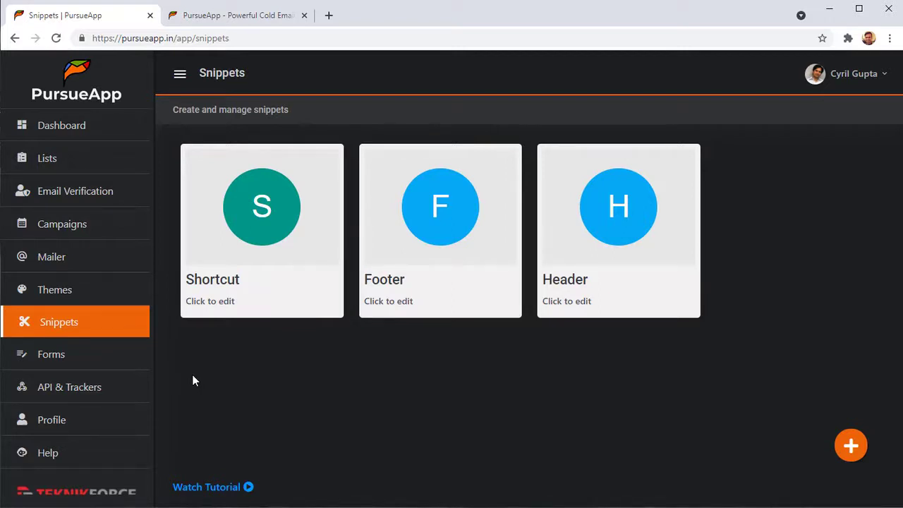
click(88, 362)
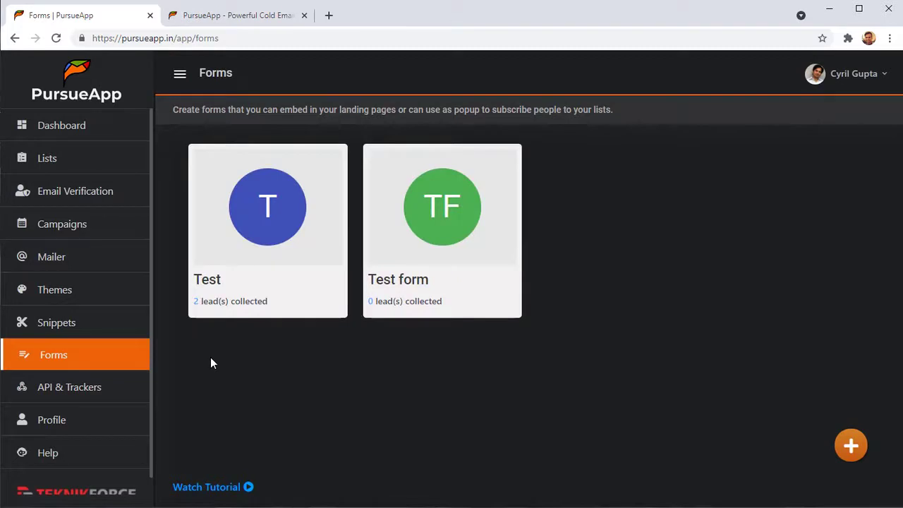
Look over the API & Trackers integrations list, then switch to the sales page tab
click(101, 385)
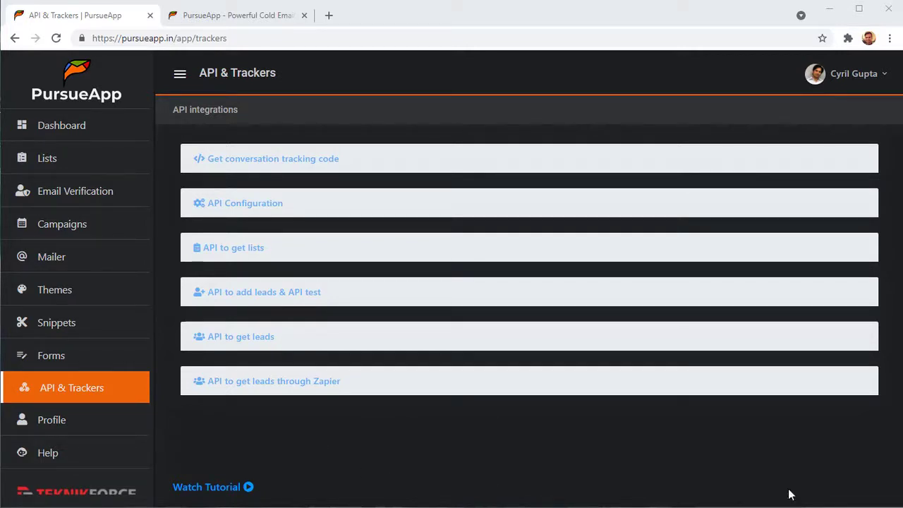
key(ctrl+Tab)
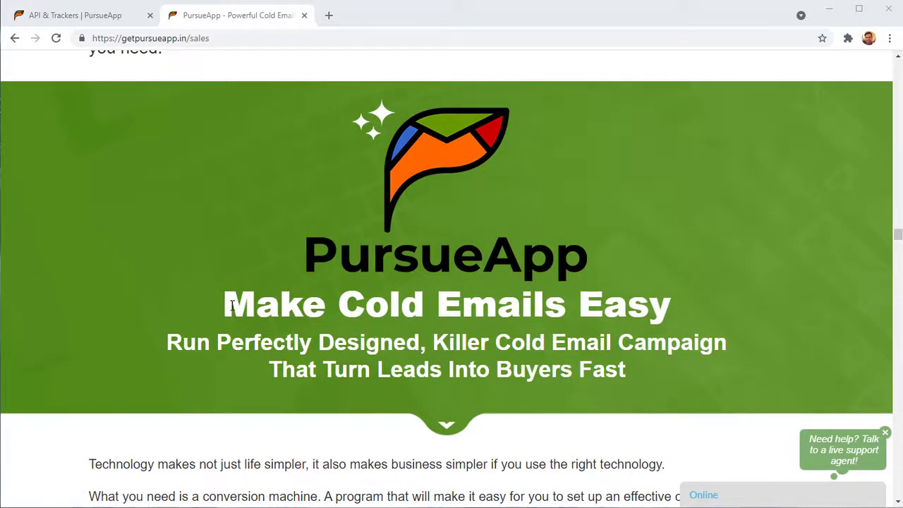
Highlight the headline and the $56, $99, $69 and 90% comparison figures, clearing each selection
drag(232, 305, 423, 311)
click(428, 315)
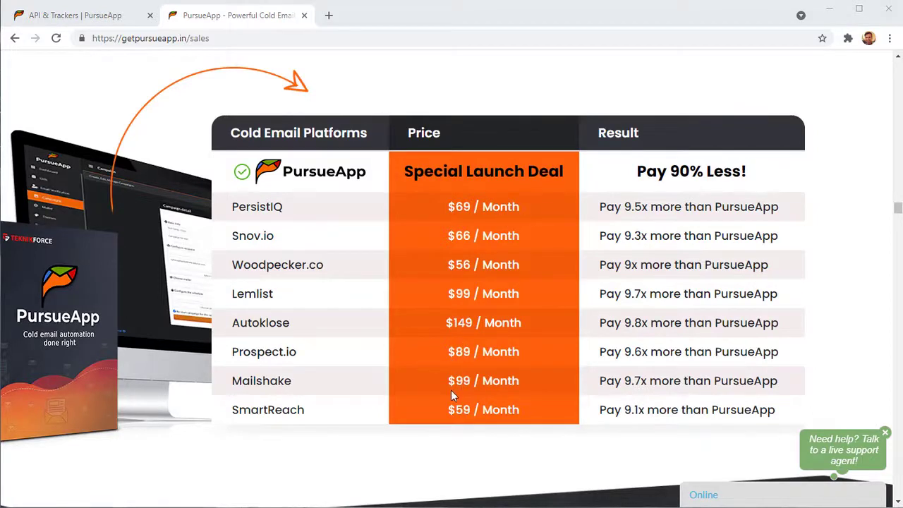
drag(450, 264, 471, 272)
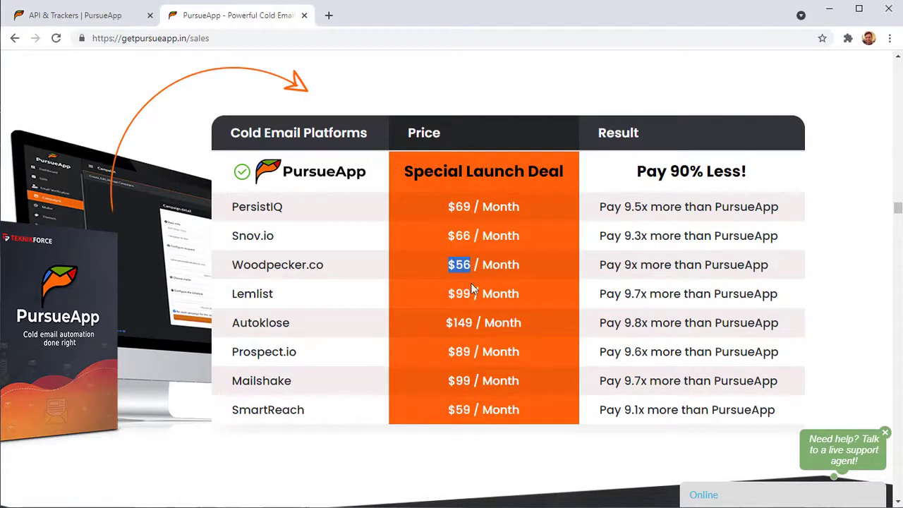
click(470, 285)
drag(462, 384, 471, 385)
drag(443, 212, 470, 208)
click(355, 231)
drag(668, 171, 705, 171)
click(683, 281)
Scroll down the sales page to the Get Instant Access To PursueApp button
scroll(462, 322, down, 2)
scroll(473, 331, down, 2)
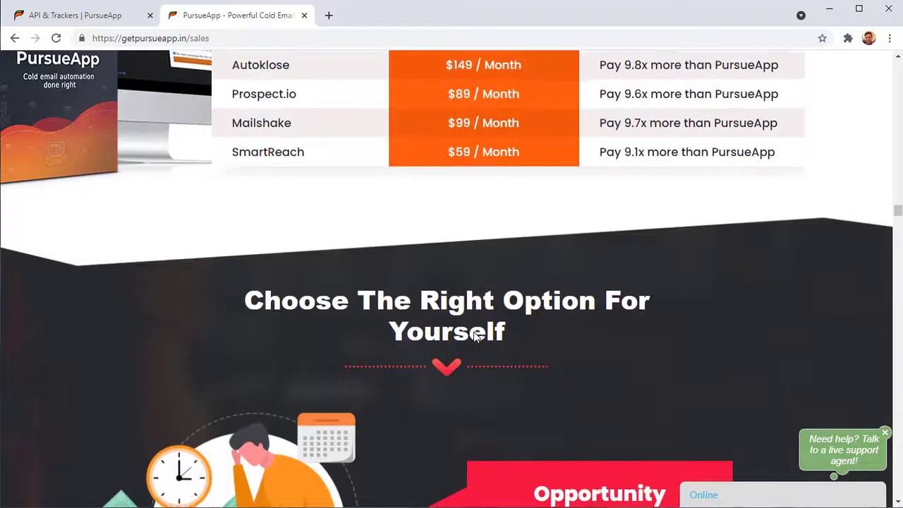
scroll(473, 332, down, 2)
scroll(473, 332, down, 1)
scroll(473, 332, down, 1)
scroll(473, 338, down, 3)
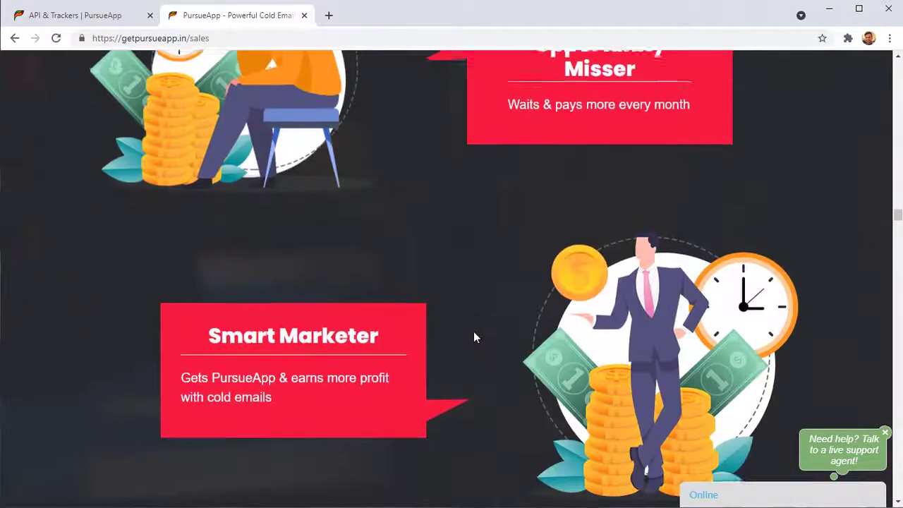
scroll(473, 338, down, 2)
scroll(474, 338, down, 1)
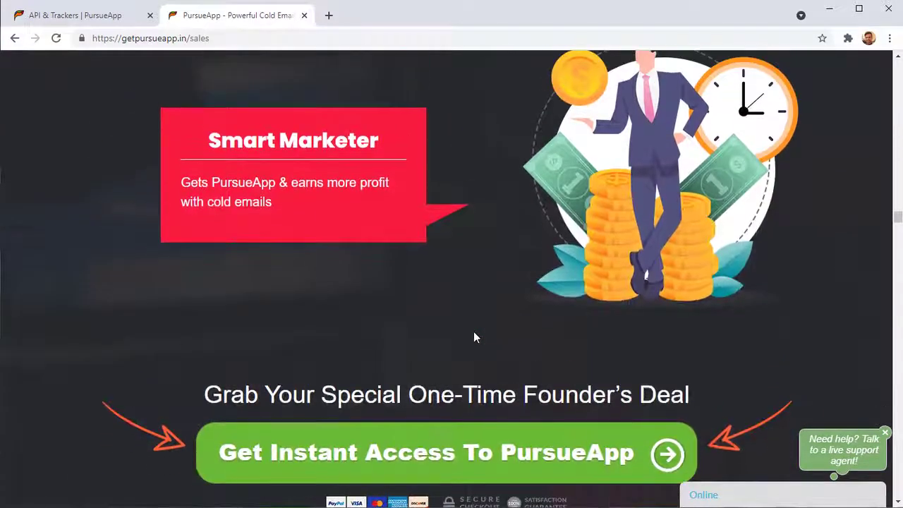
Jump to the pricing box and scroll its features down to Cold Email Training
click(487, 452)
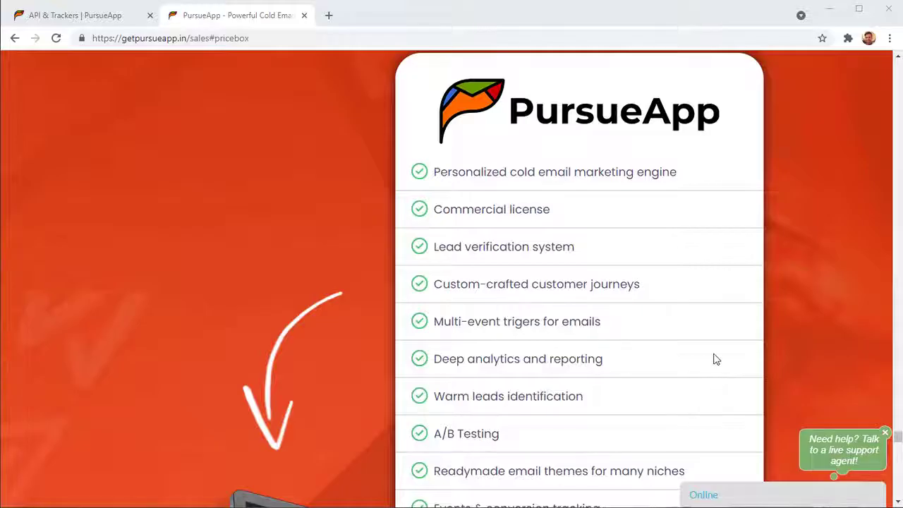
scroll(656, 321, down, 1)
scroll(656, 321, down, 1)
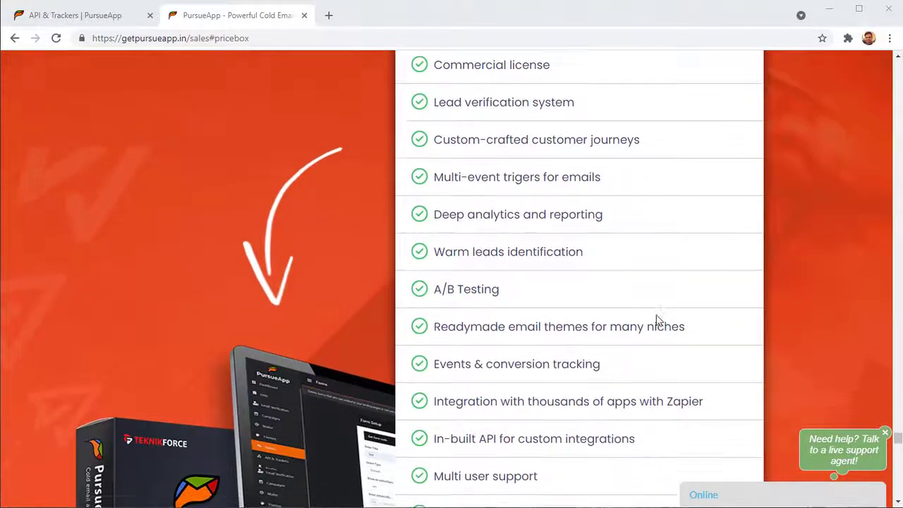
scroll(656, 321, down, 2)
scroll(657, 321, down, 2)
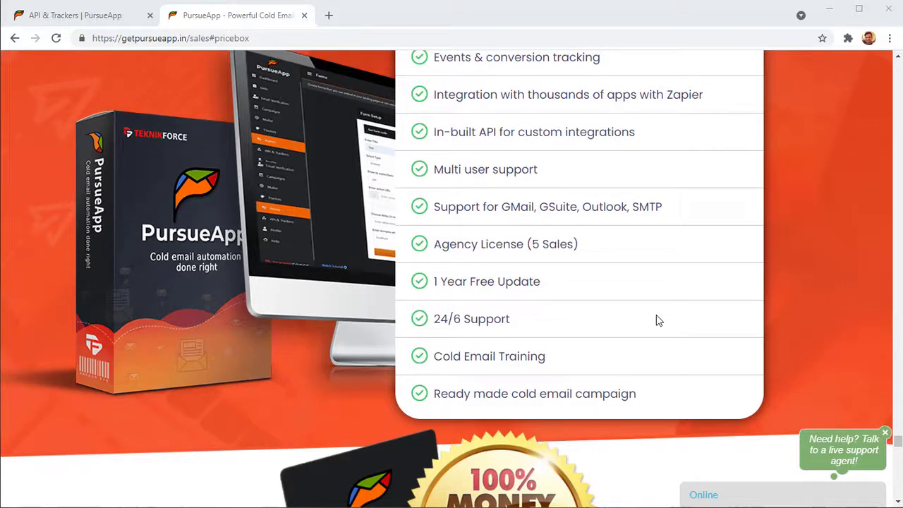
Scroll past the pricing box to the 30-day Money Back Guarantee for PursueApp Elite
scroll(657, 321, down, 1)
scroll(656, 321, down, 2)
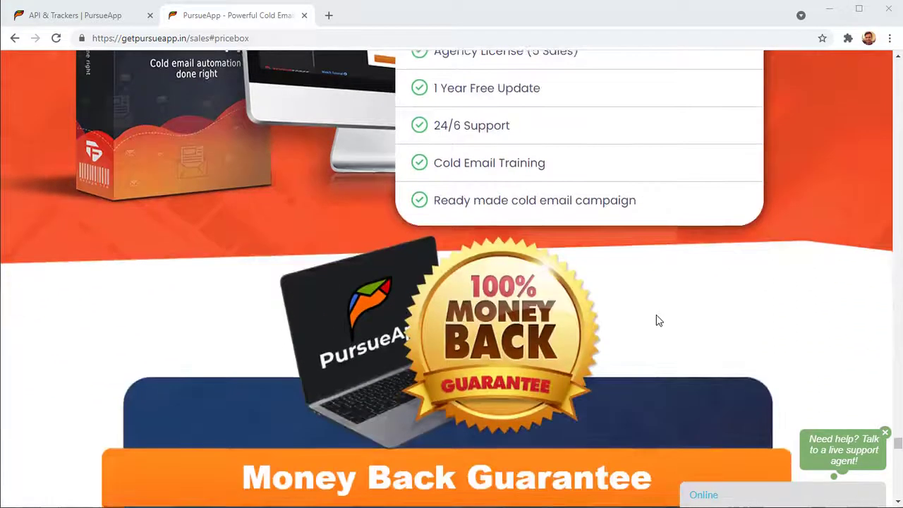
scroll(656, 321, down, 1)
scroll(656, 321, down, 1)
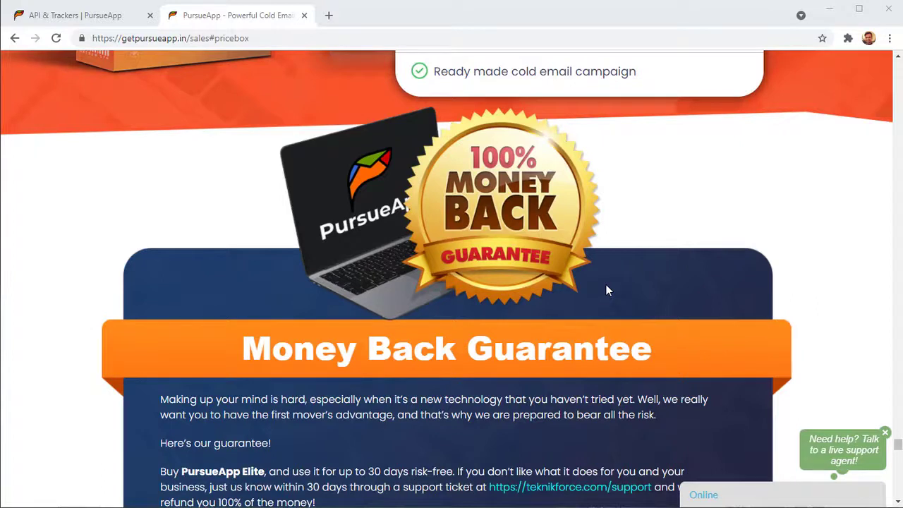
scroll(507, 248, down, 1)
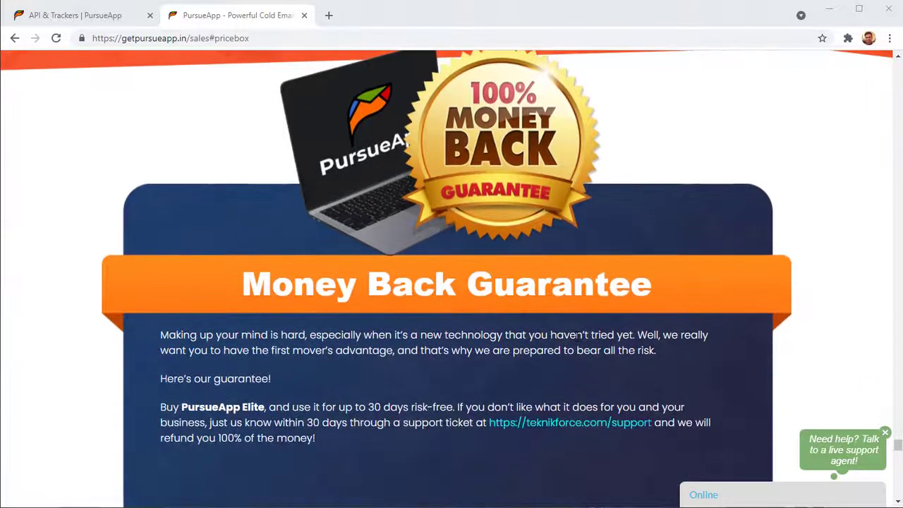